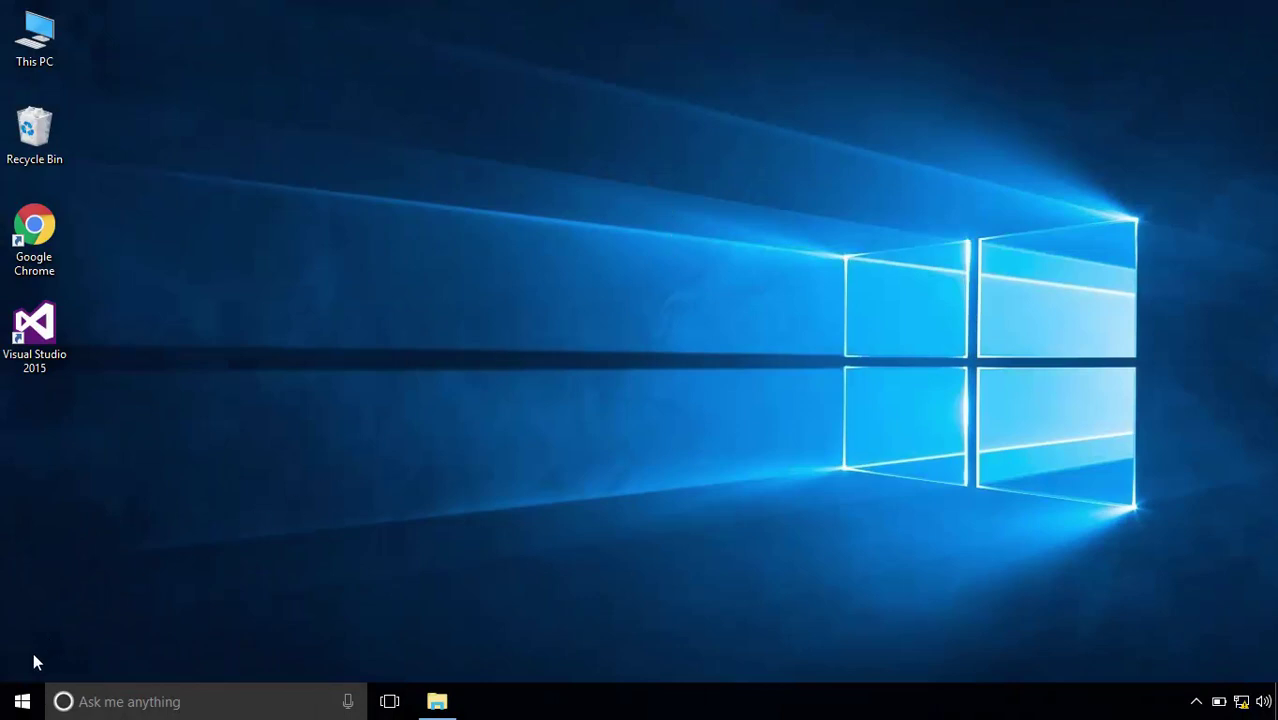
Step: Open the Start menu from the taskbar to show the app list and tile groups
click(22, 701)
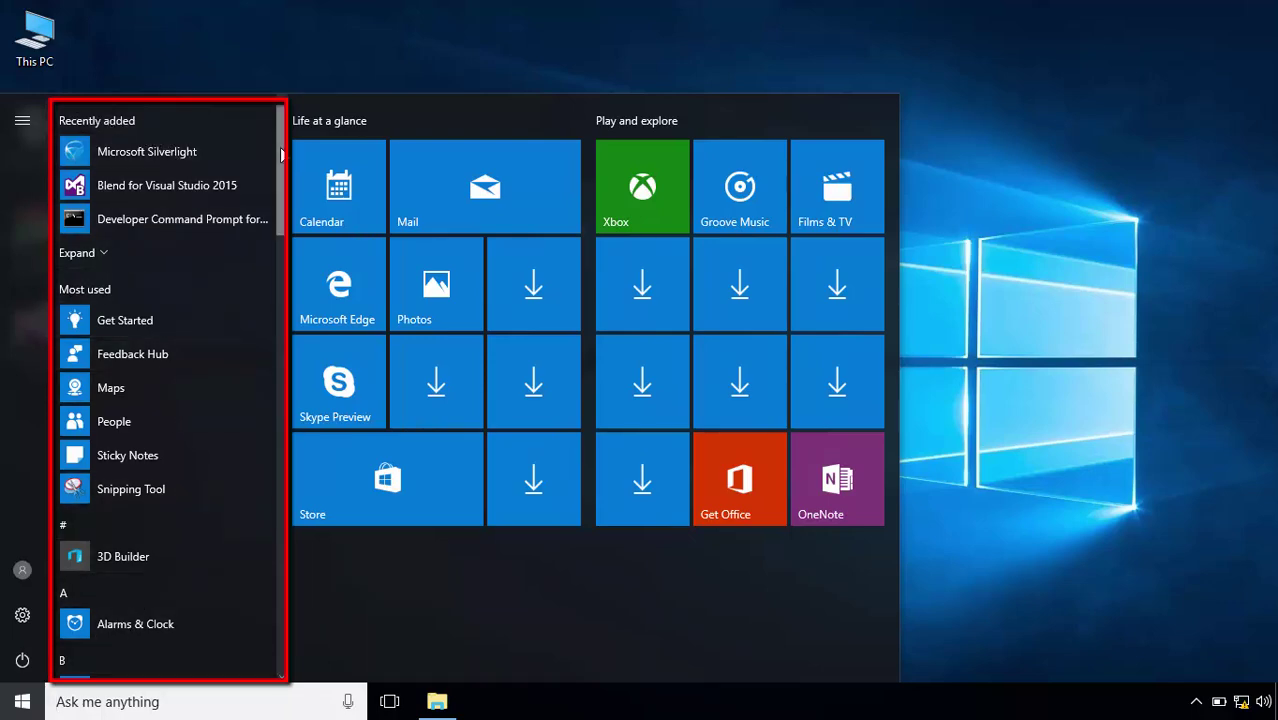
Step: Drag the Start menu's right edge outward to leave empty room beside the two tile groups
drag(289, 168, 265, 242)
scroll(261, 242, up, 5)
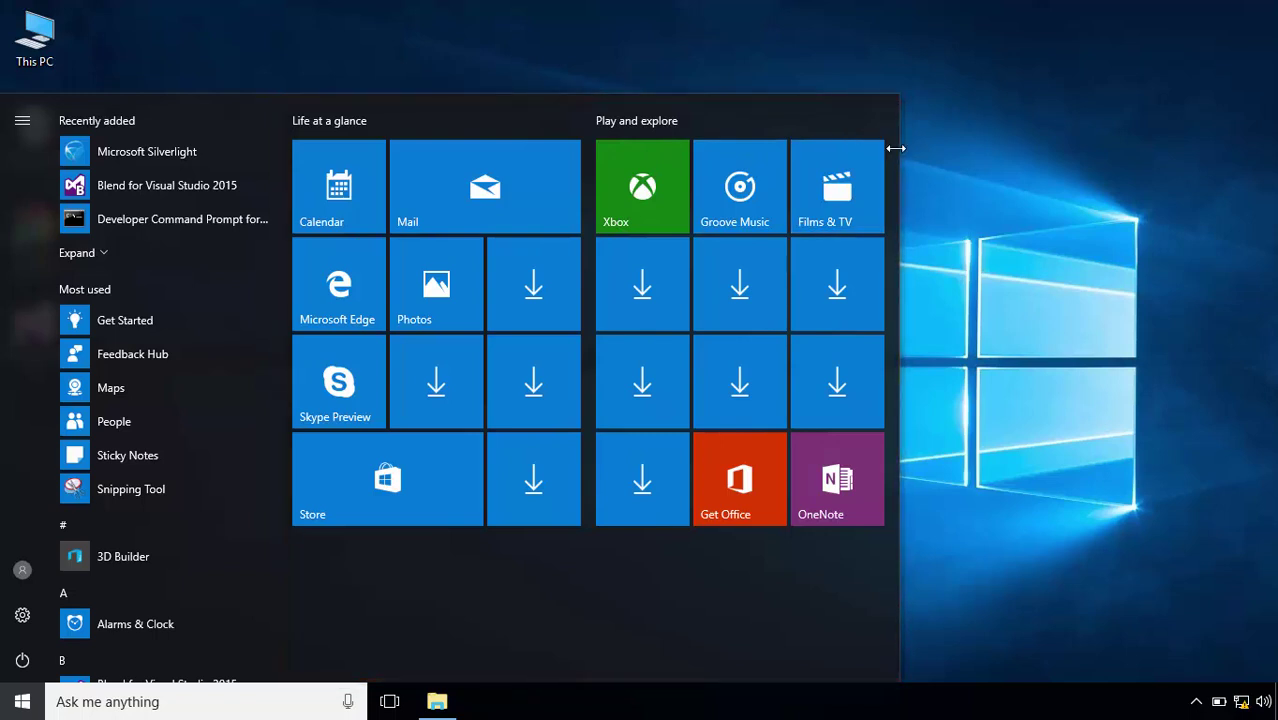
drag(993, 162, 1154, 143)
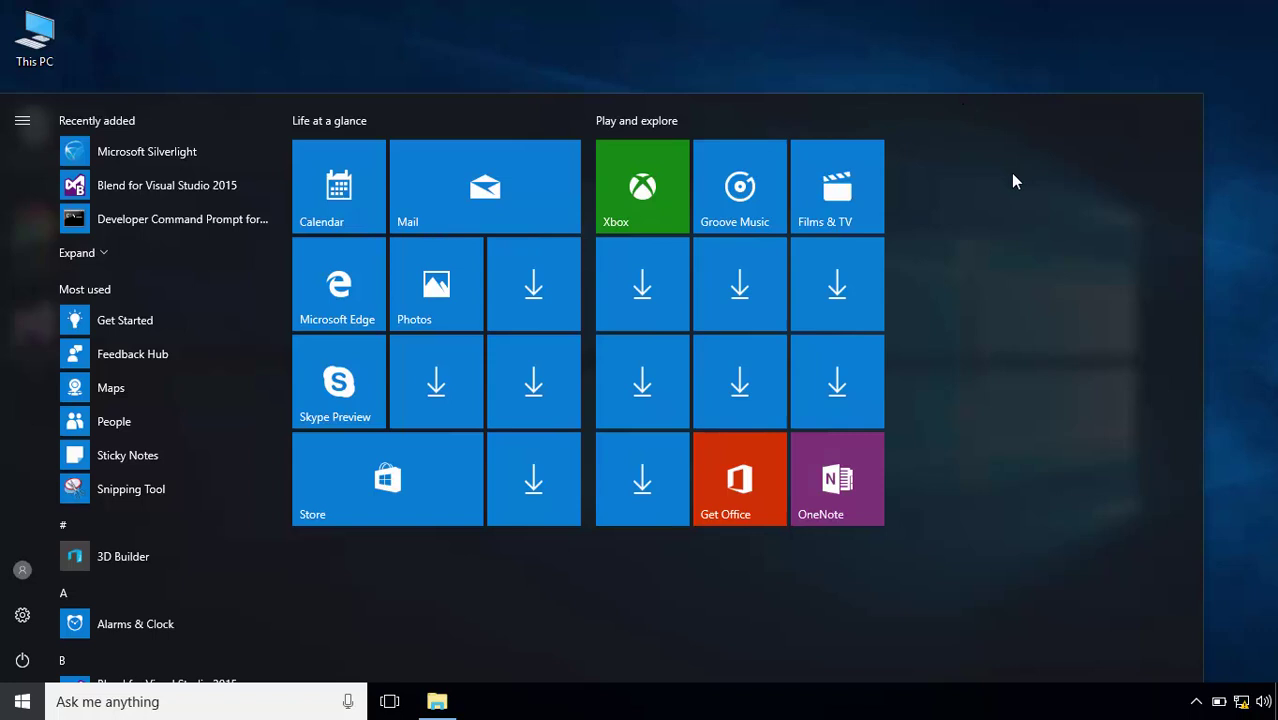
Step: Make the Mail tile large, move it, then shrink it to medium back beside Calendar
right_click(487, 196)
mouse_move(654, 242)
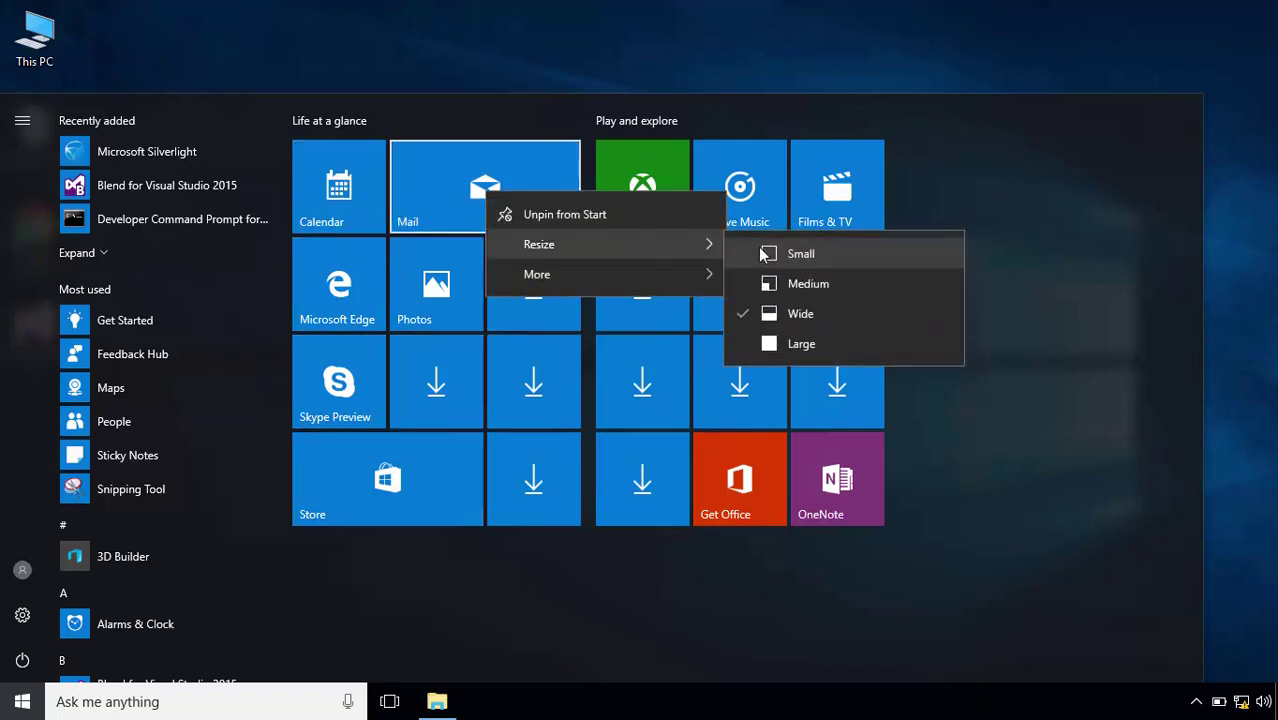
click(843, 344)
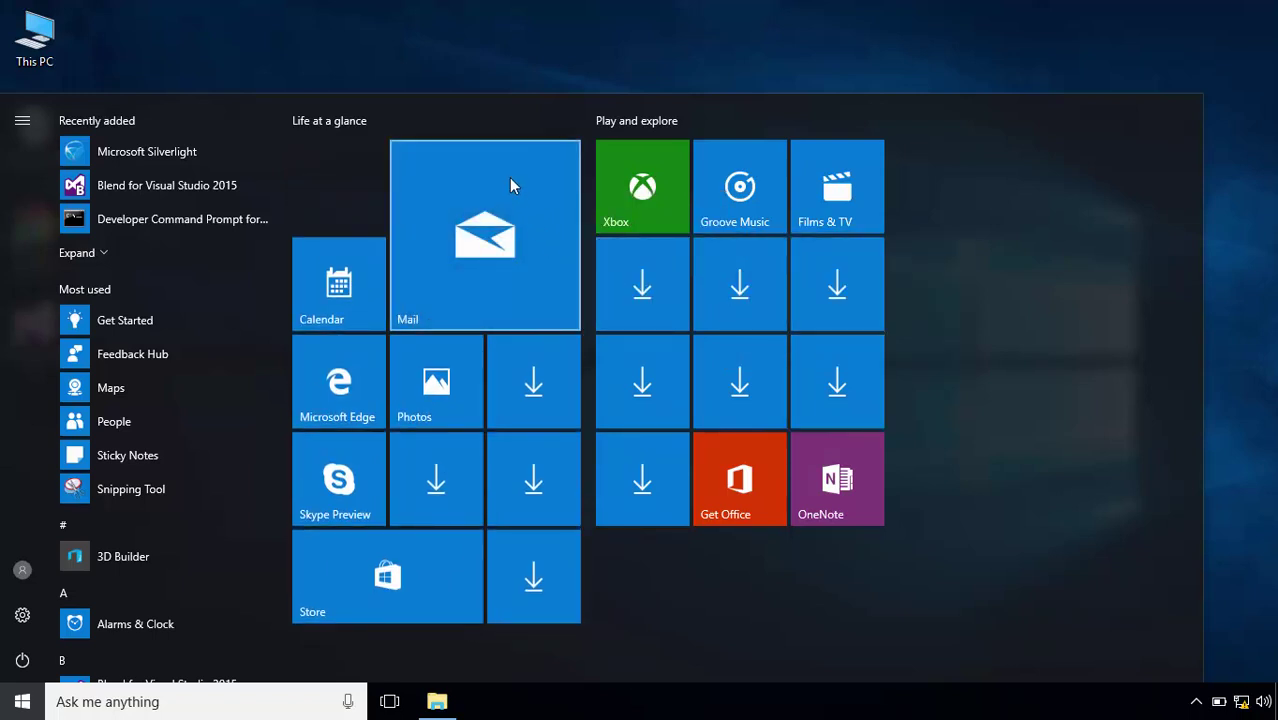
drag(509, 177, 1064, 202)
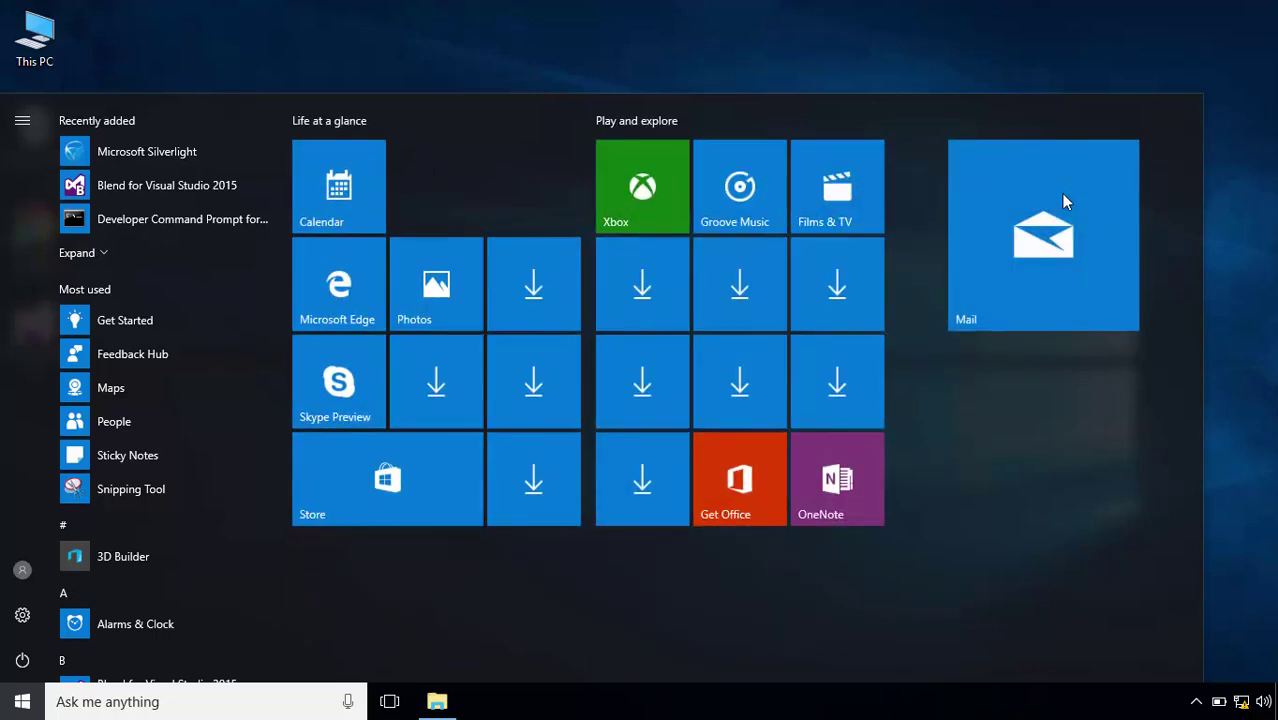
right_click(1027, 187)
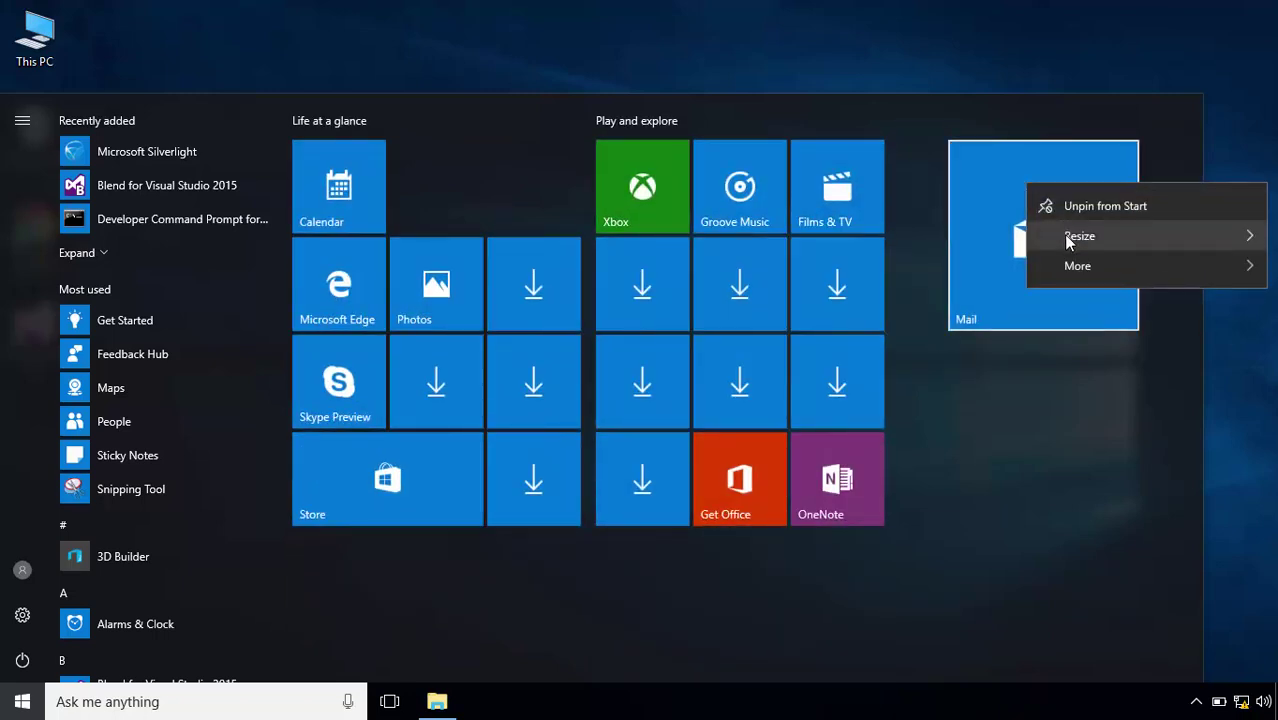
mouse_move(1066, 240)
click(921, 282)
drag(981, 232, 485, 201)
Step: Rename the Play and explore group to 'my tiles'
click(668, 122)
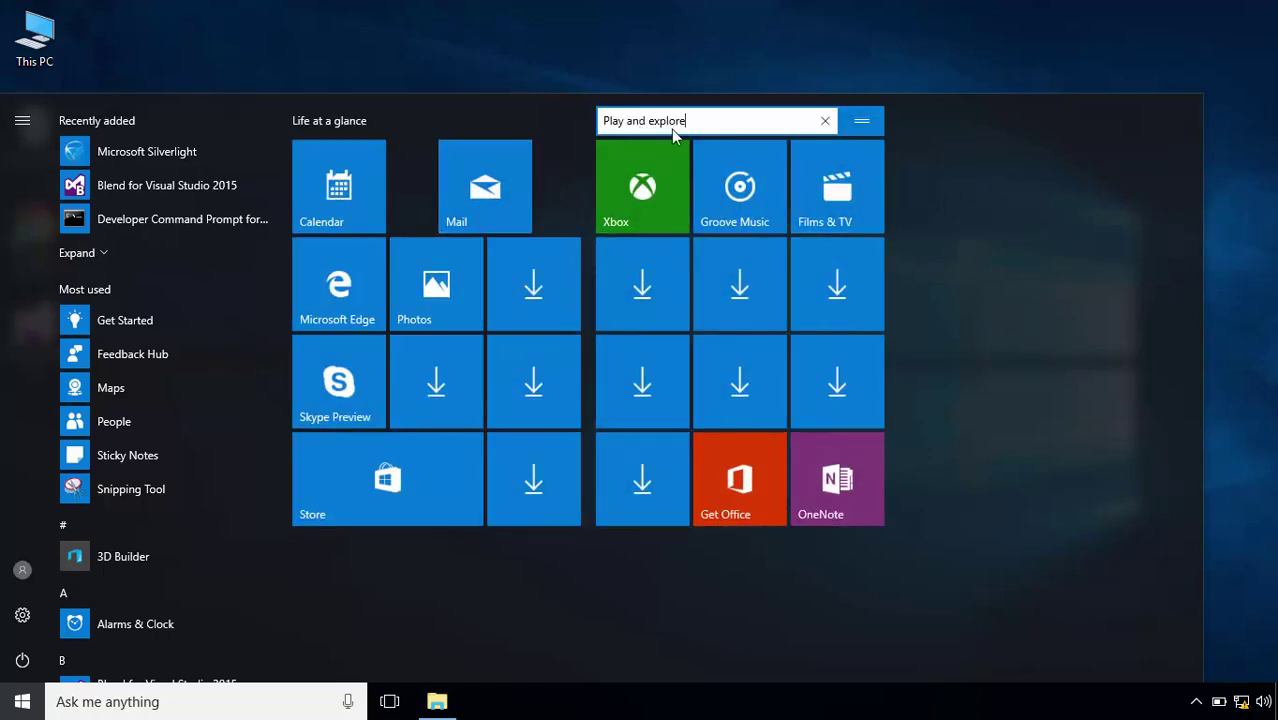
key(ctrl+a)
text(my tiles)
click(906, 188)
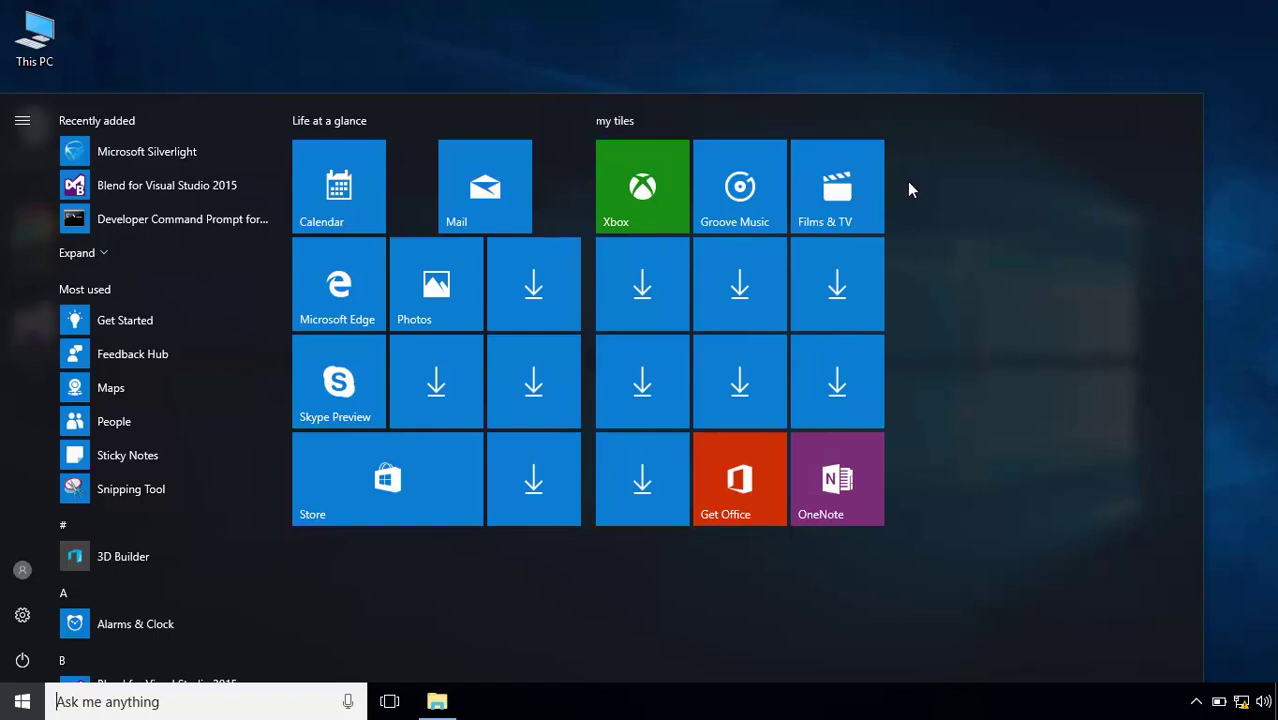
Step: Unpin Films & TV, the download tiles and OneNote from the 'my tiles' group
right_click(653, 171)
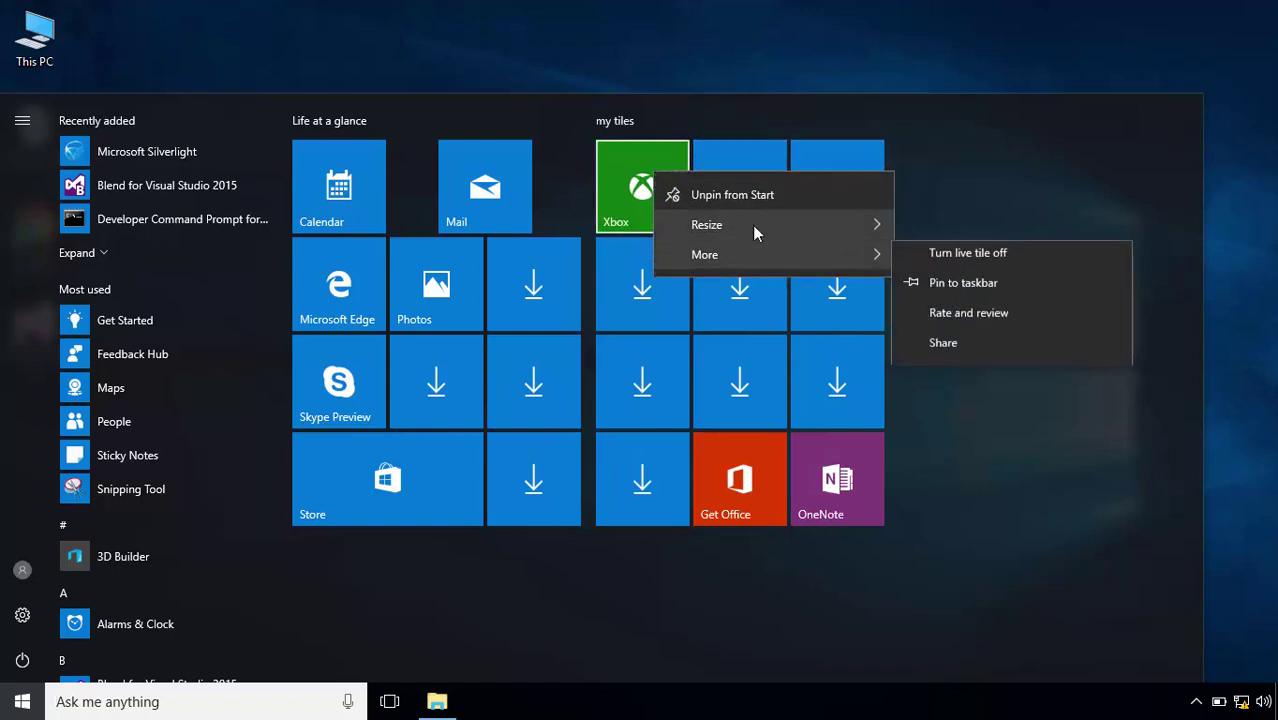
key(Escape)
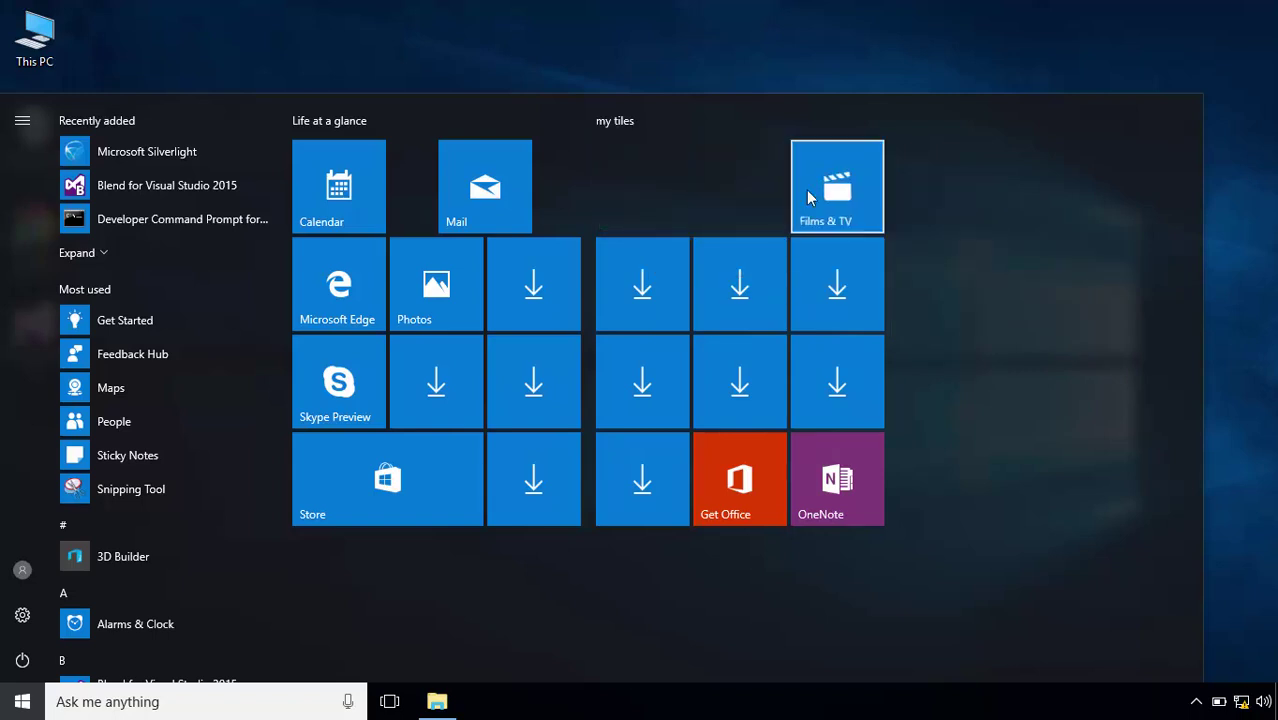
right_click(656, 188)
click(725, 212)
right_click(656, 180)
click(700, 195)
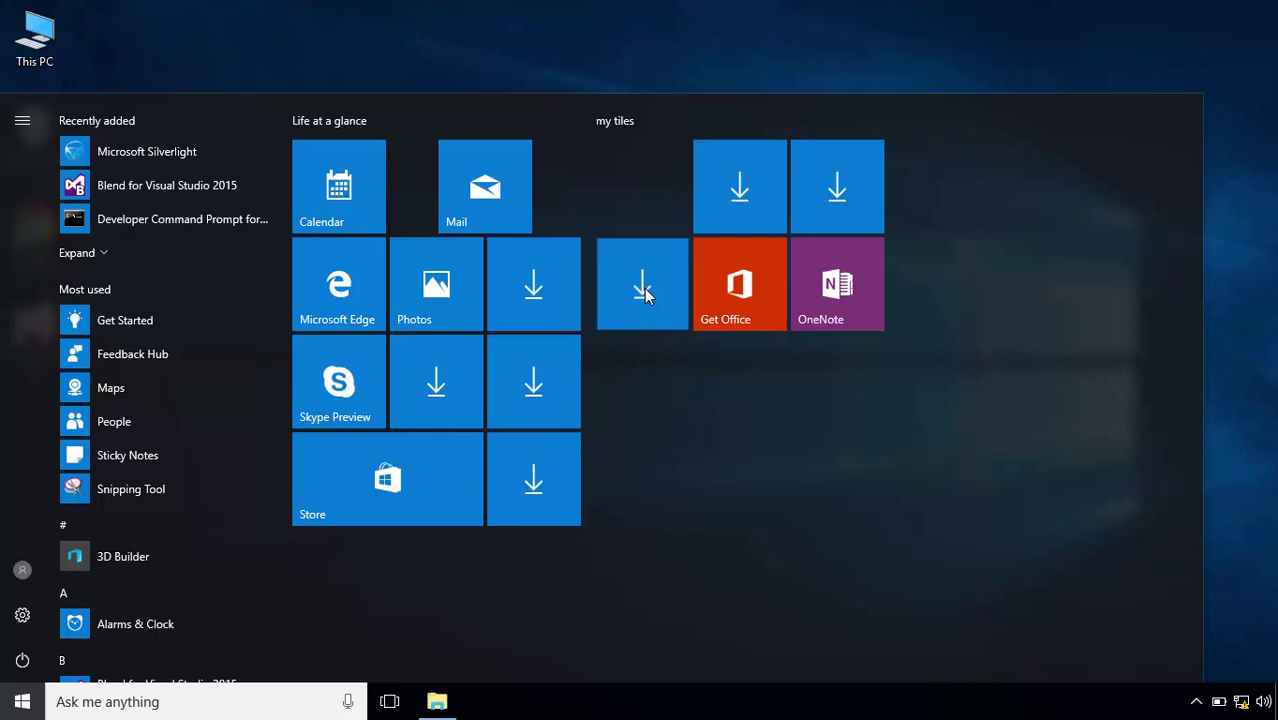
right_click(742, 180)
click(771, 186)
right_click(820, 186)
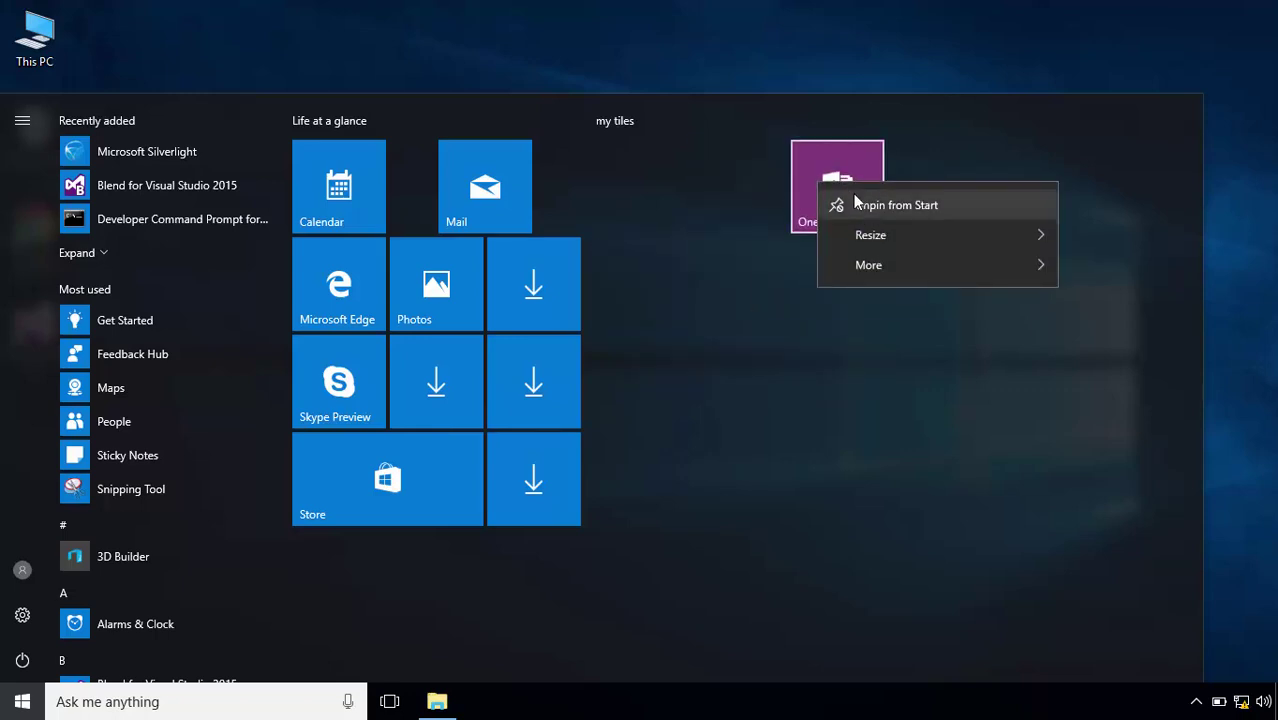
click(870, 205)
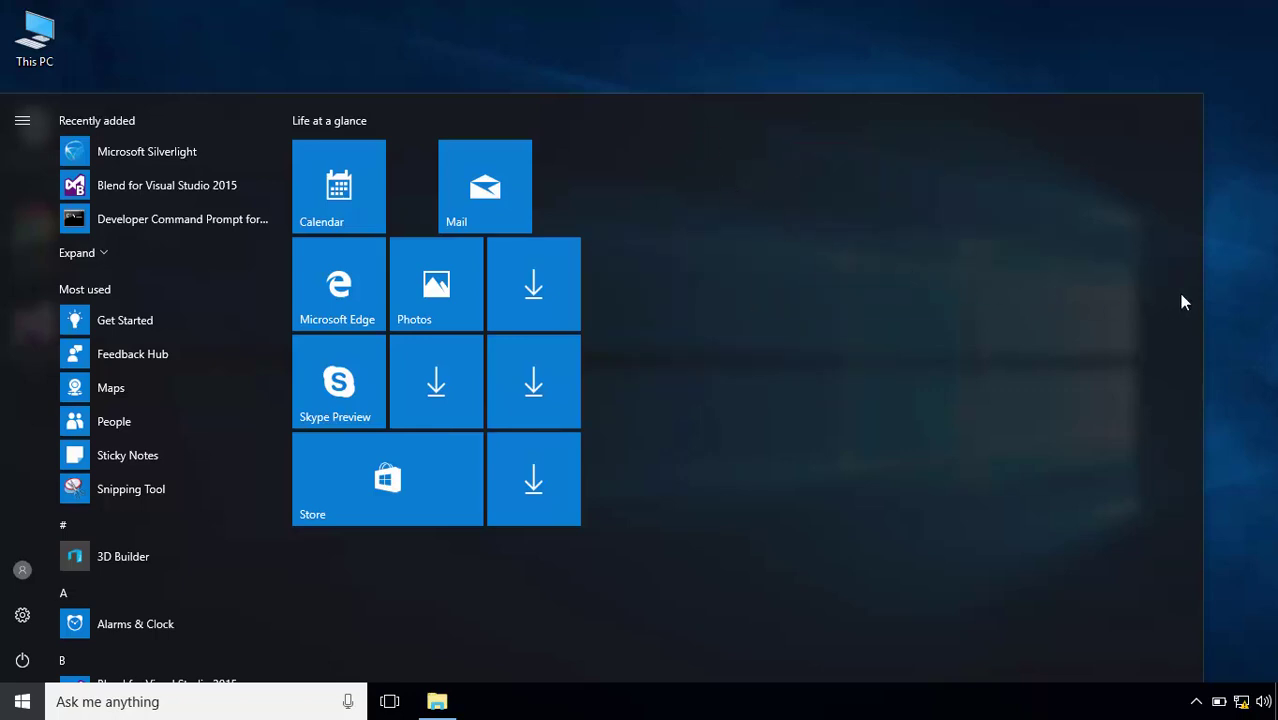
Step: Narrow the Start menu and unpin the Calendar, Mail and Skype Preview tiles
drag(1071, 305, 641, 300)
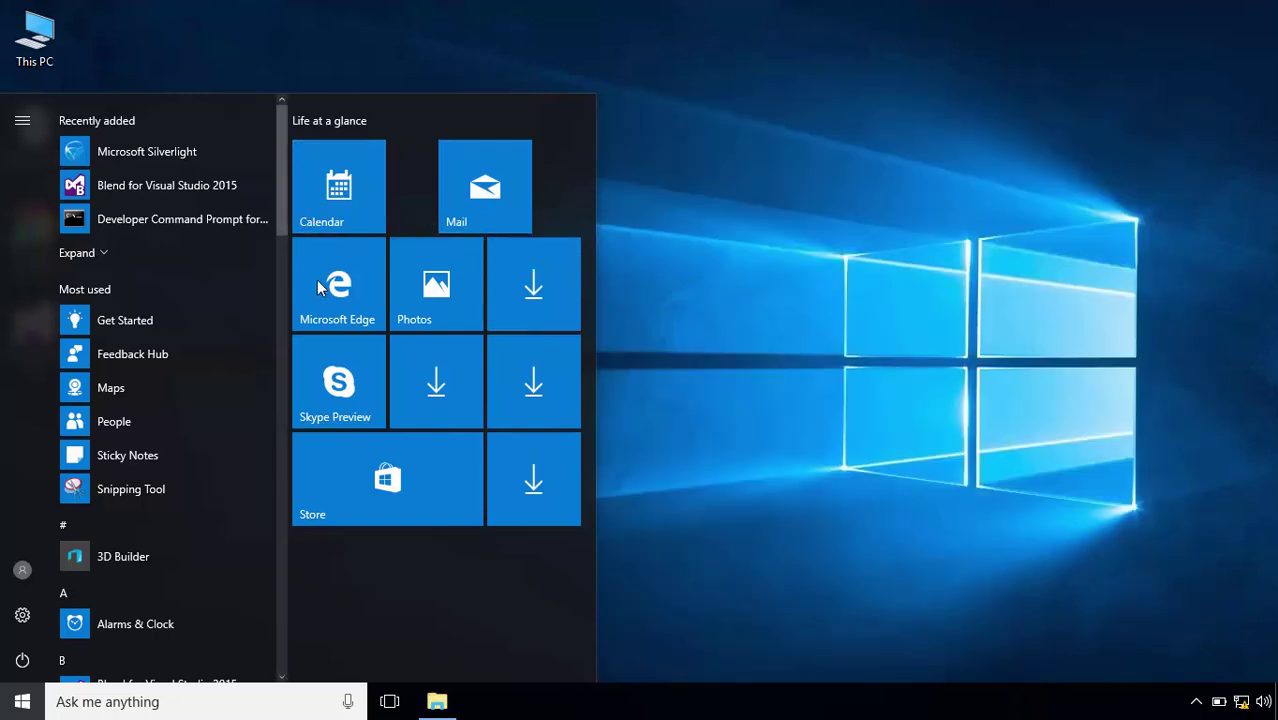
right_click(358, 188)
click(400, 211)
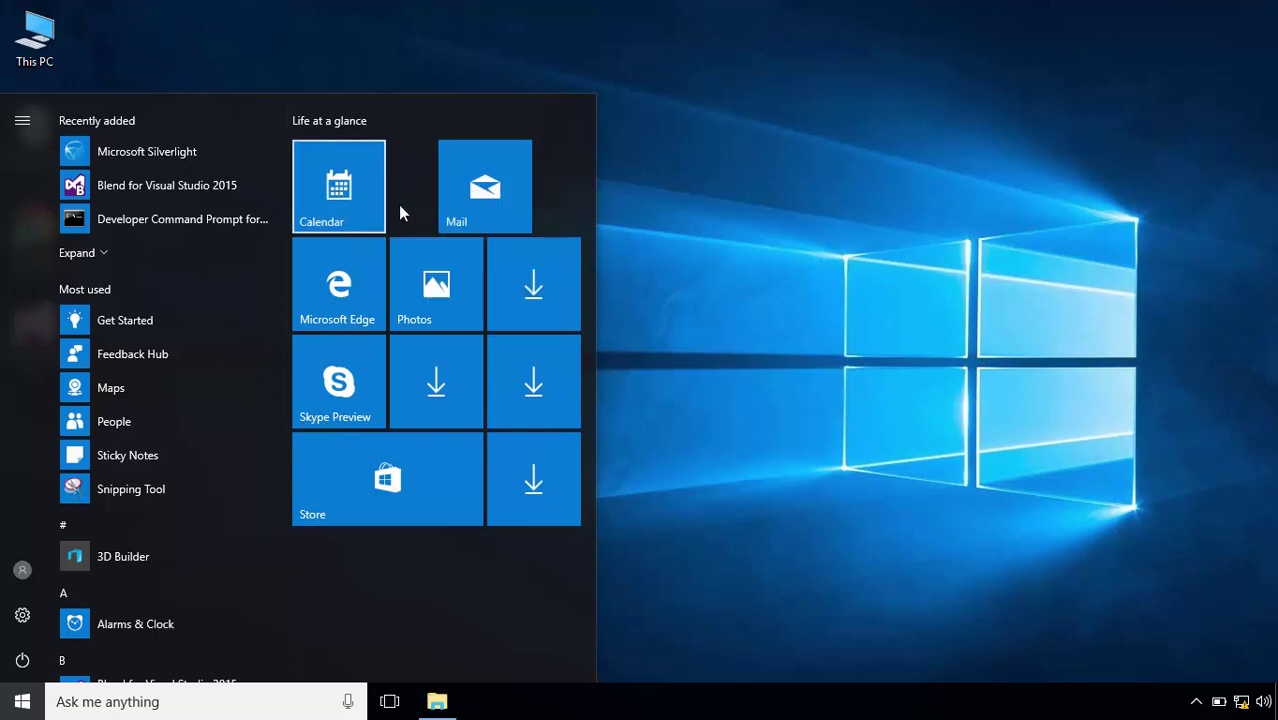
right_click(480, 178)
click(359, 278)
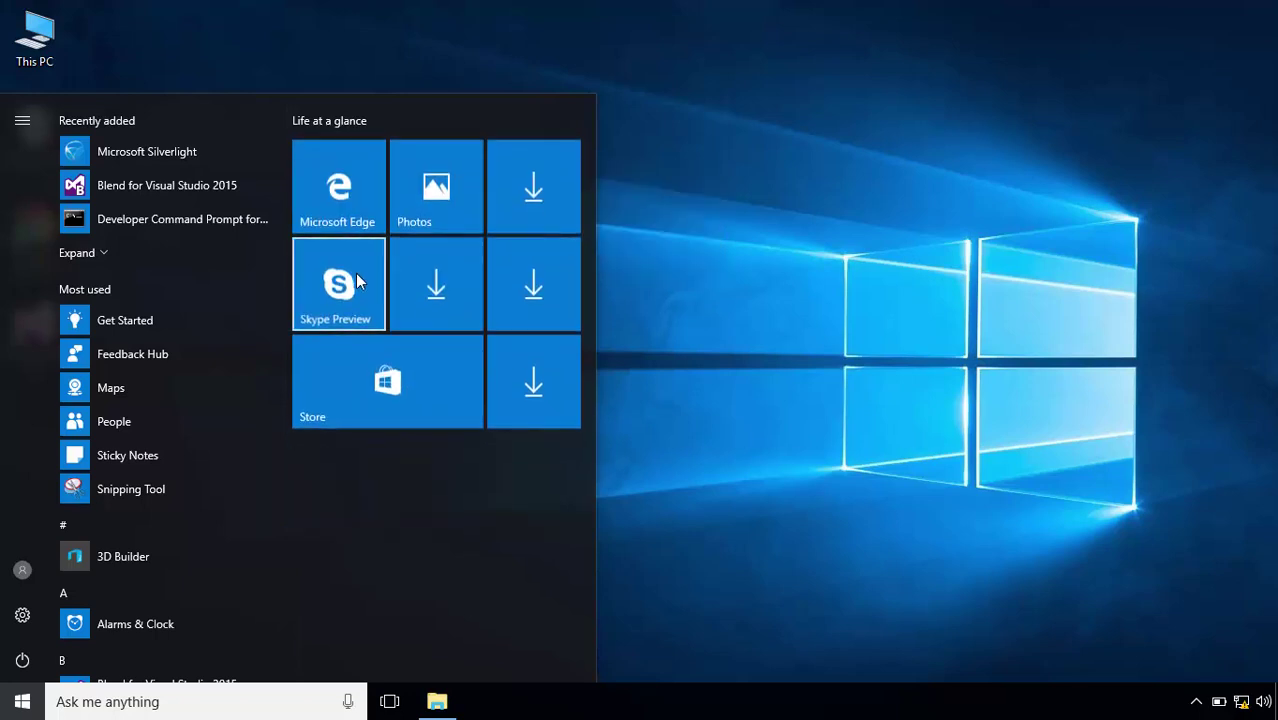
right_click(357, 272)
click(397, 288)
Step: Unpin the last three remaining tiles and resize the menu down to the app list
right_click(455, 207)
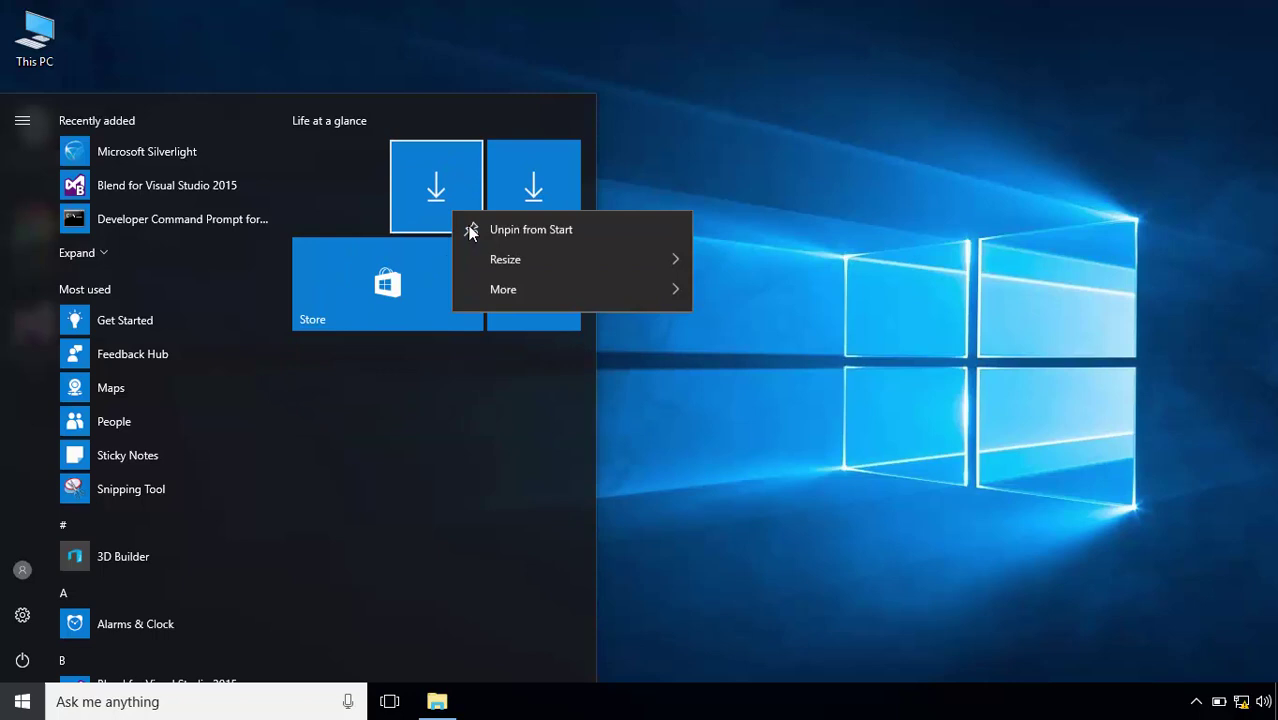
click(522, 225)
right_click(520, 196)
click(559, 217)
right_click(540, 154)
click(585, 183)
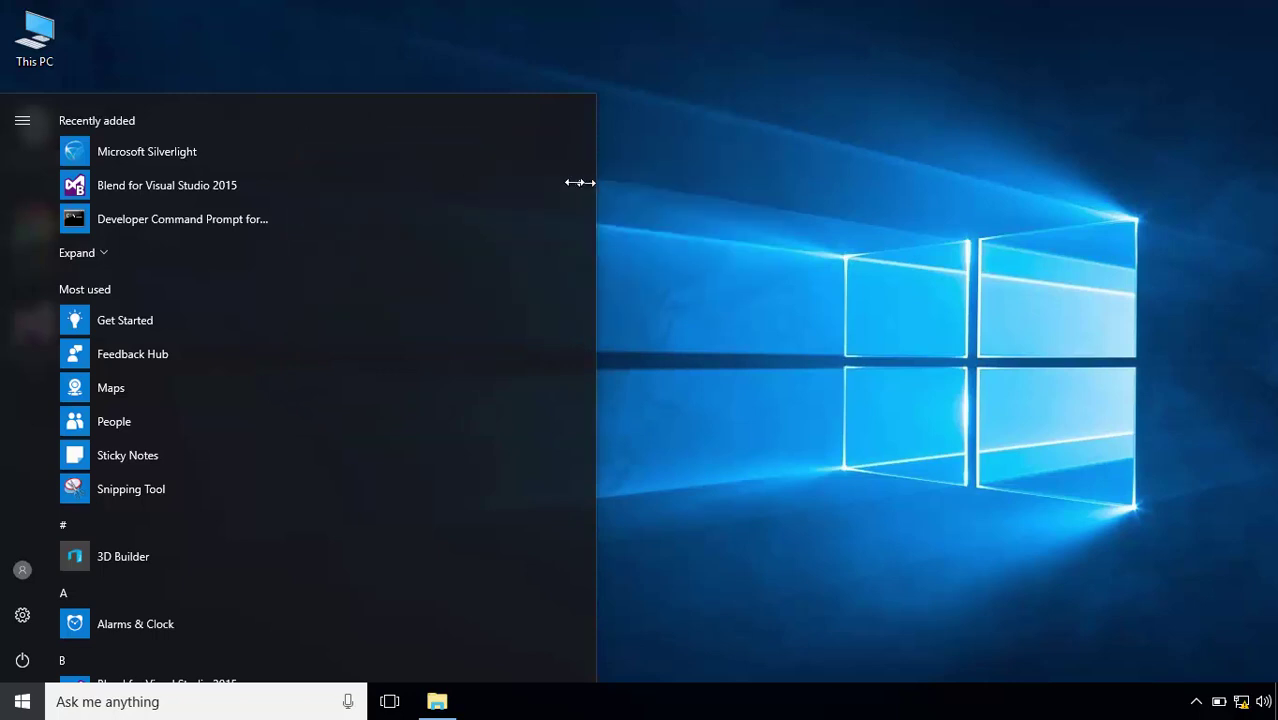
drag(580, 183, 265, 237)
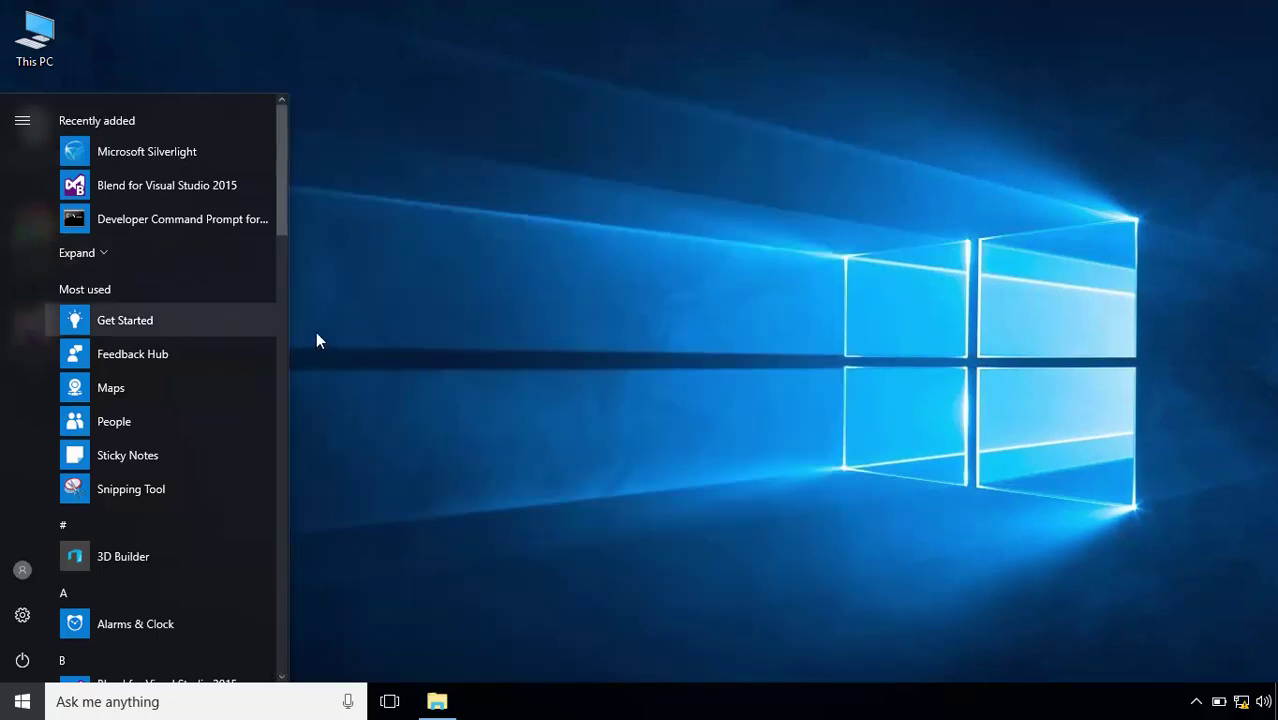
Step: Reopen the Start menu and drag its top edge to make it shorter
click(316, 365)
click(20, 701)
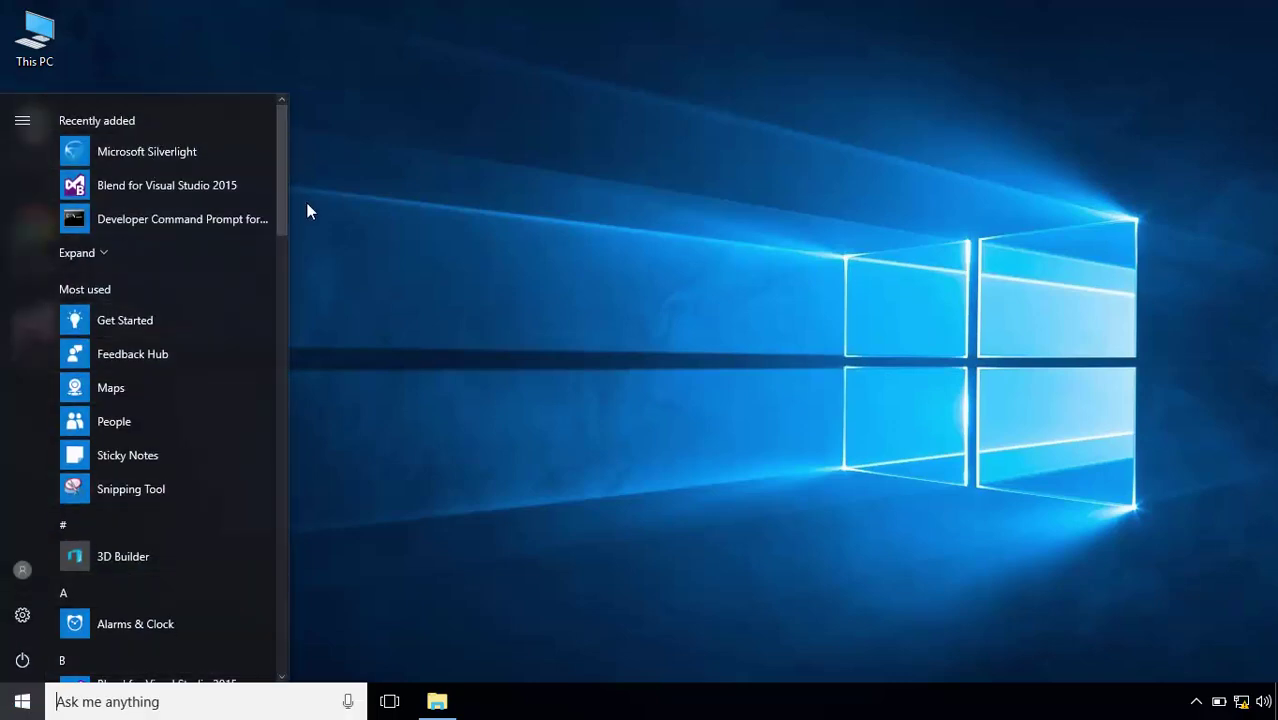
drag(216, 89, 207, 332)
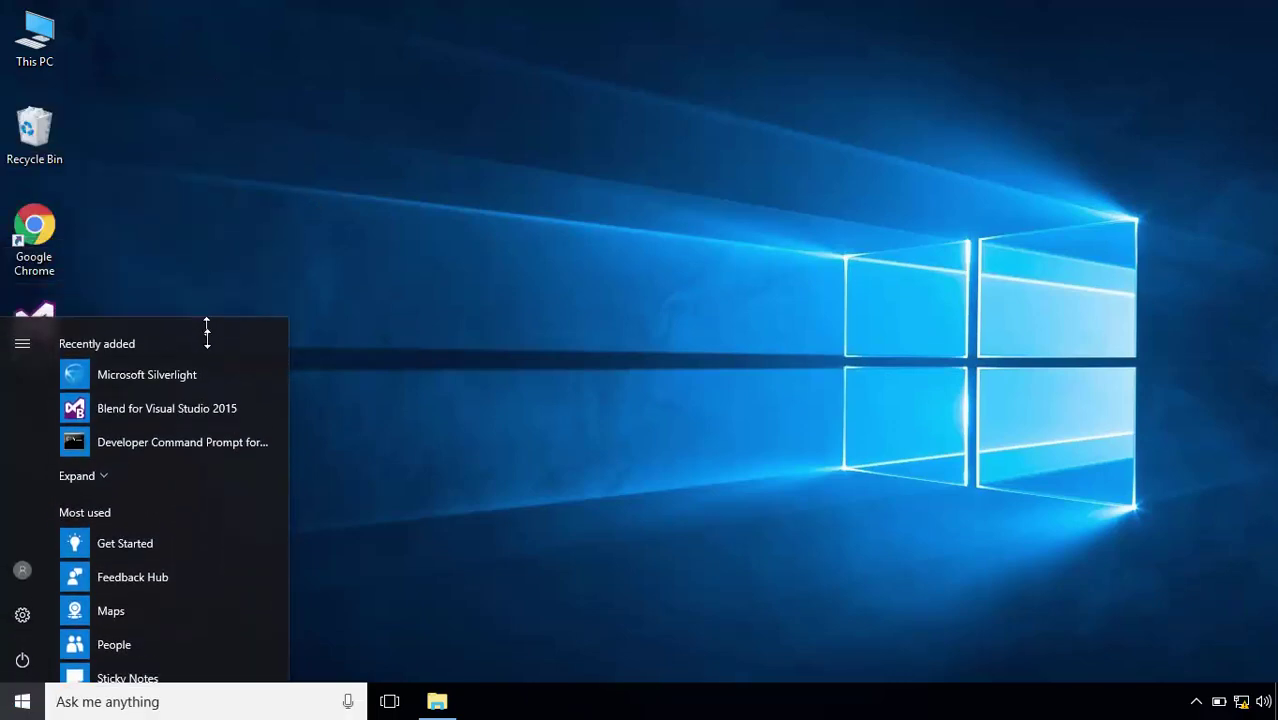
drag(213, 418, 191, 183)
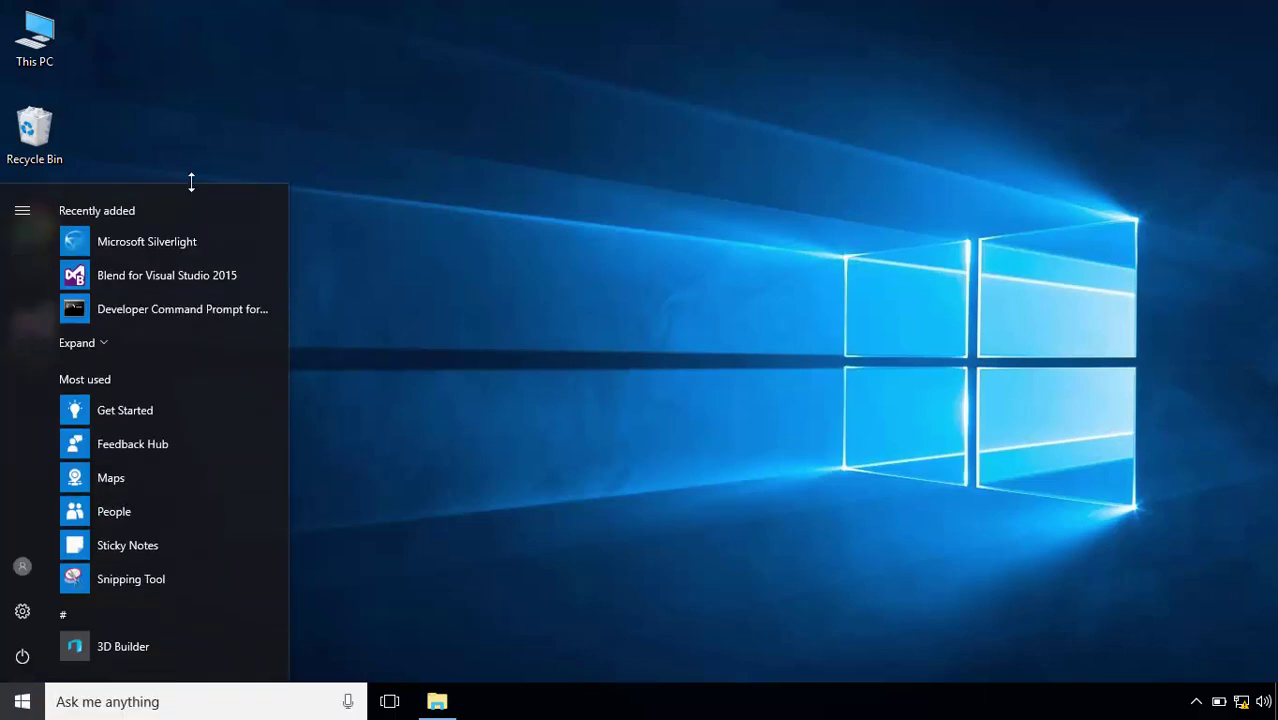
Step: Pin Microsoft Silverlight to Start as the only tile, then close the menu
right_click(168, 245)
click(245, 270)
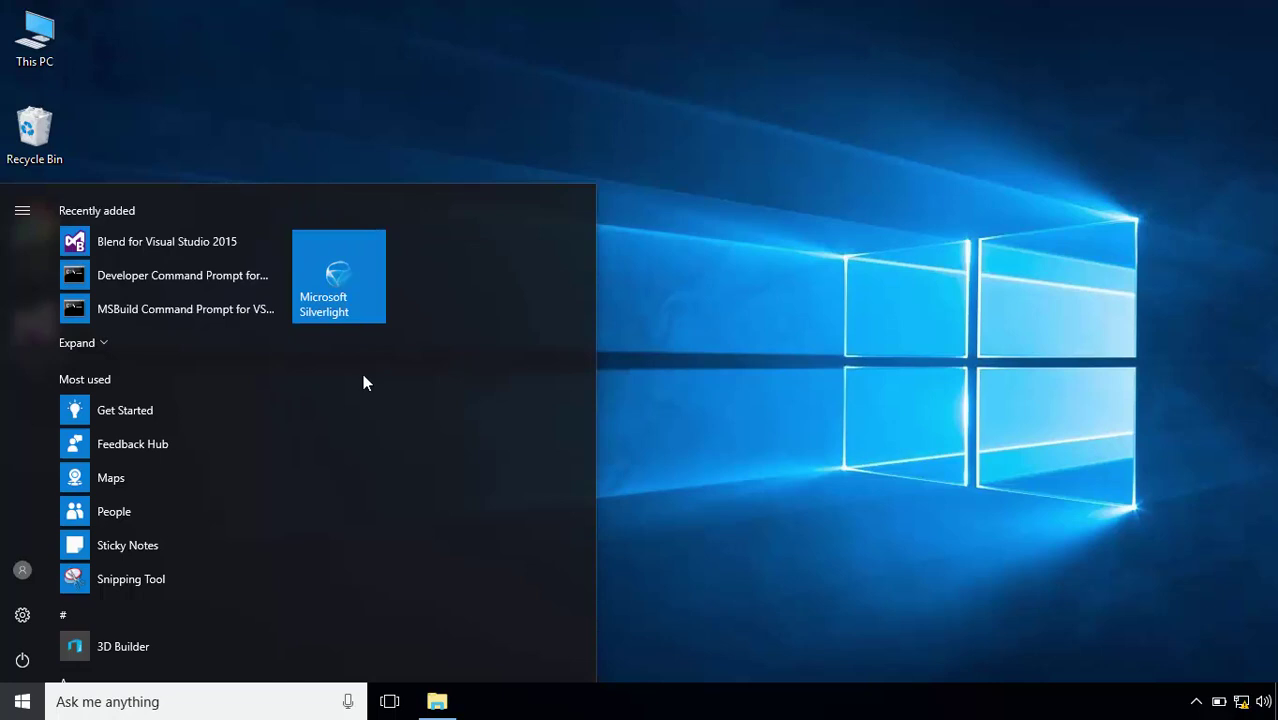
click(661, 288)
Step: Open the Start page of Personalisation settings from the desktop's Personalise option
right_click(517, 189)
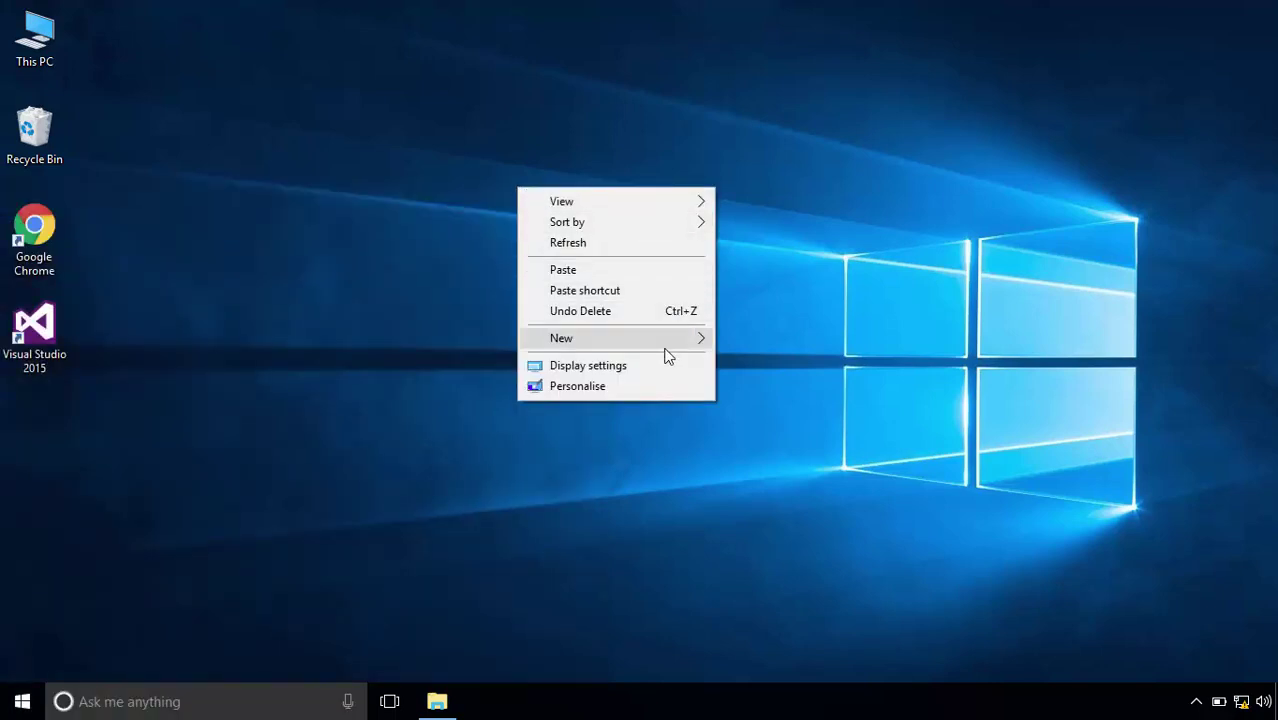
click(642, 392)
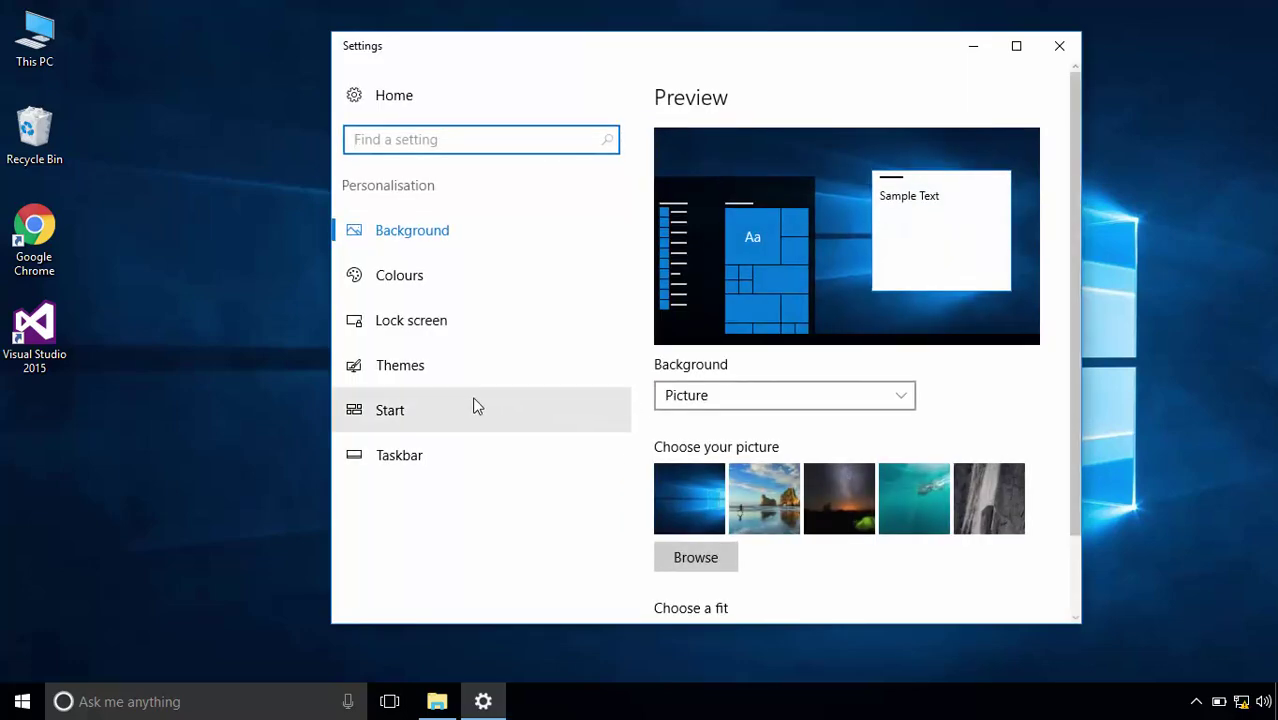
click(464, 402)
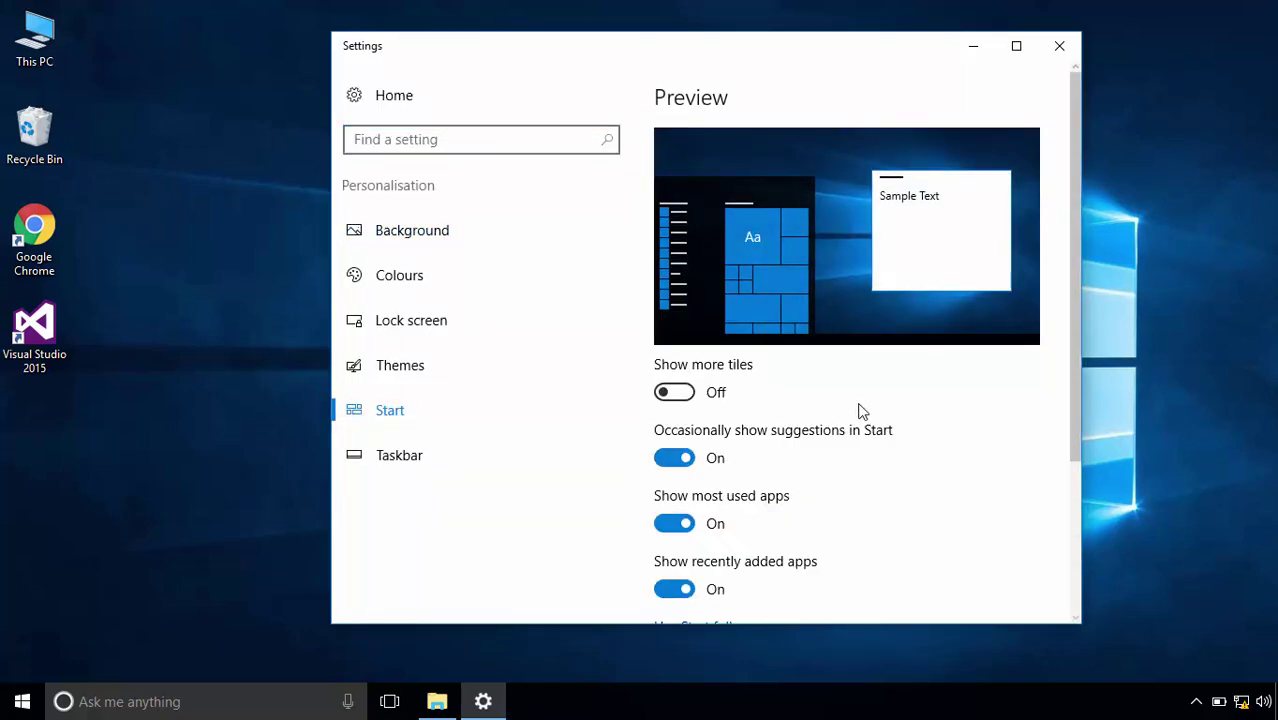
scroll(836, 400, down, 2)
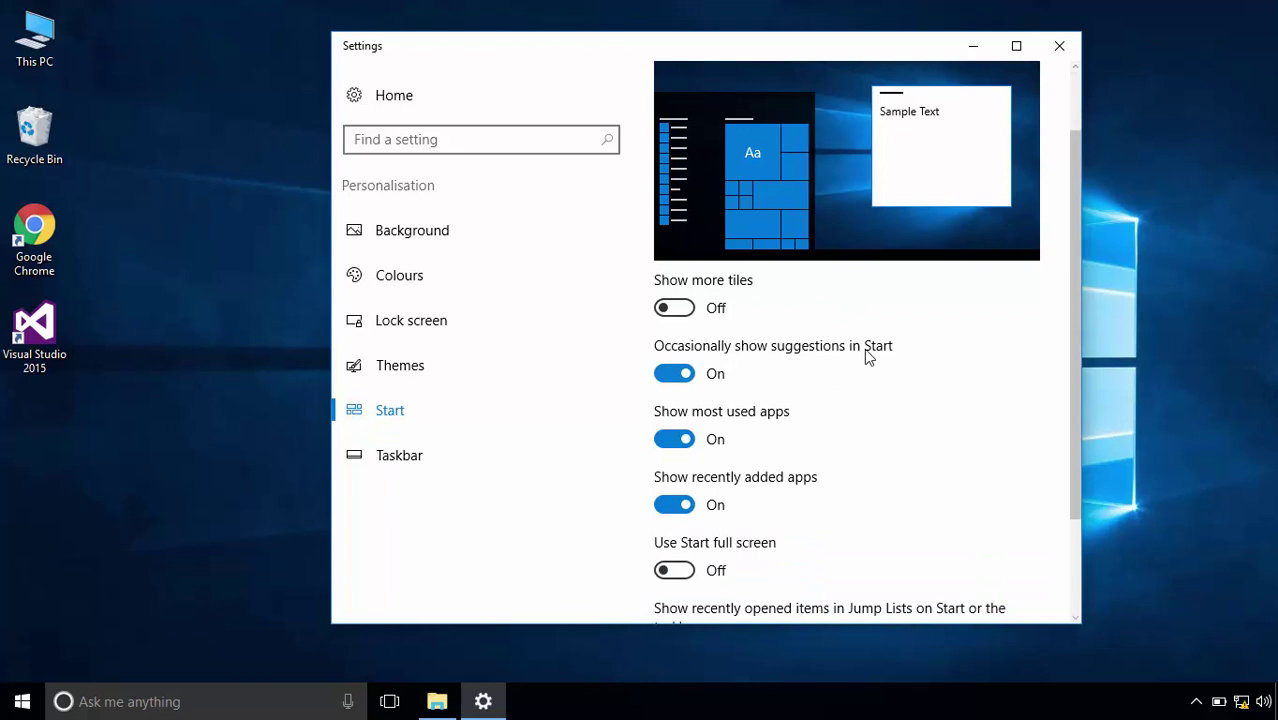
scroll(781, 402, down, 3)
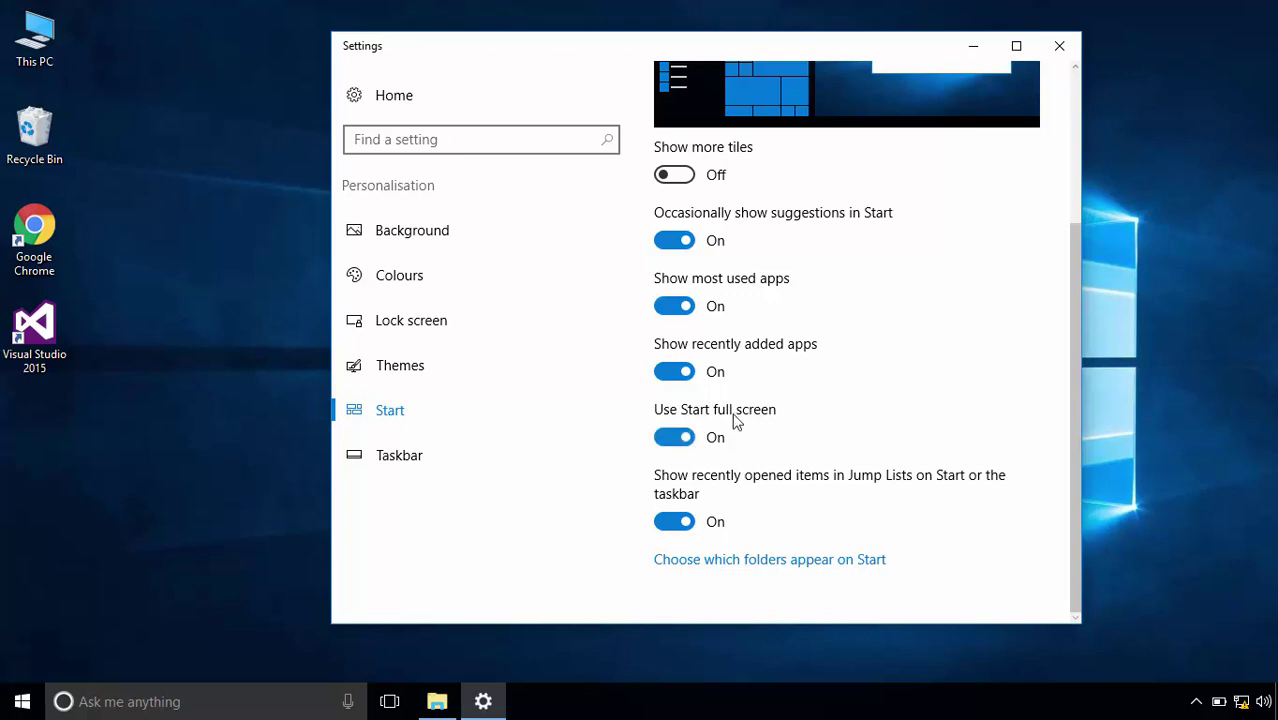
Step: Preview the full-screen Start, then switch 'Use Start full screen' Off and recheck
click(27, 703)
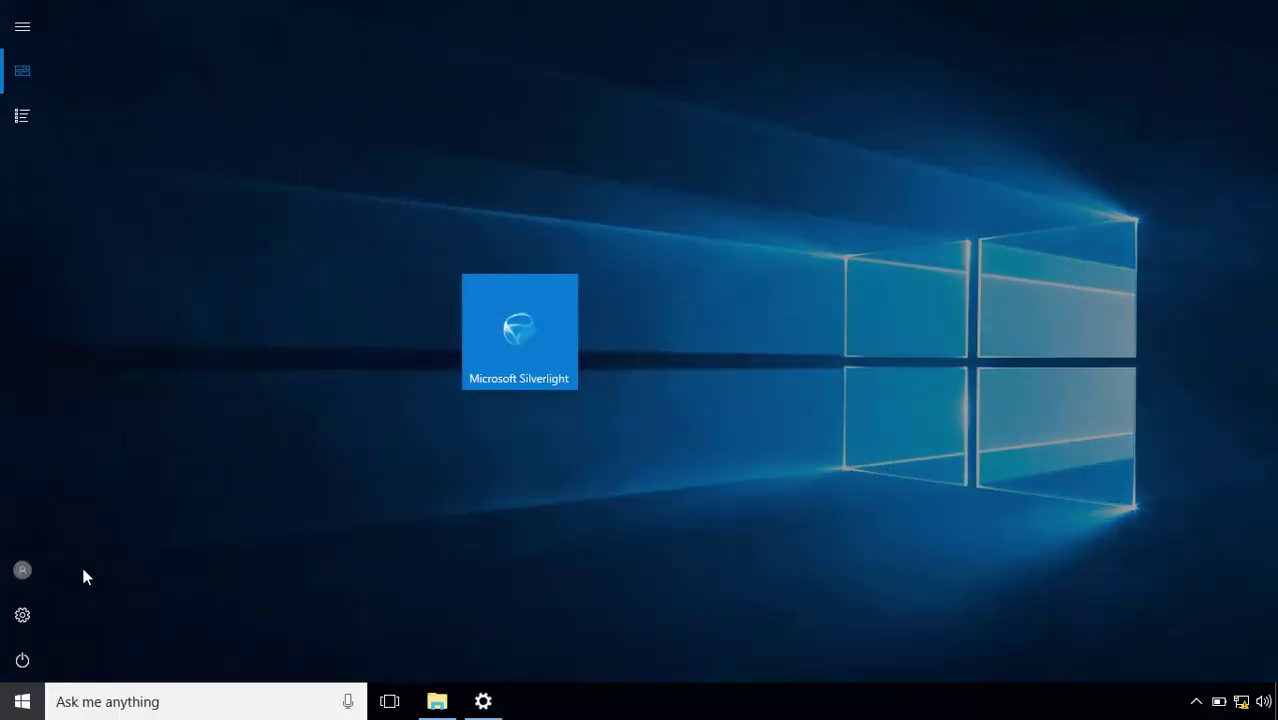
key(super)
click(665, 439)
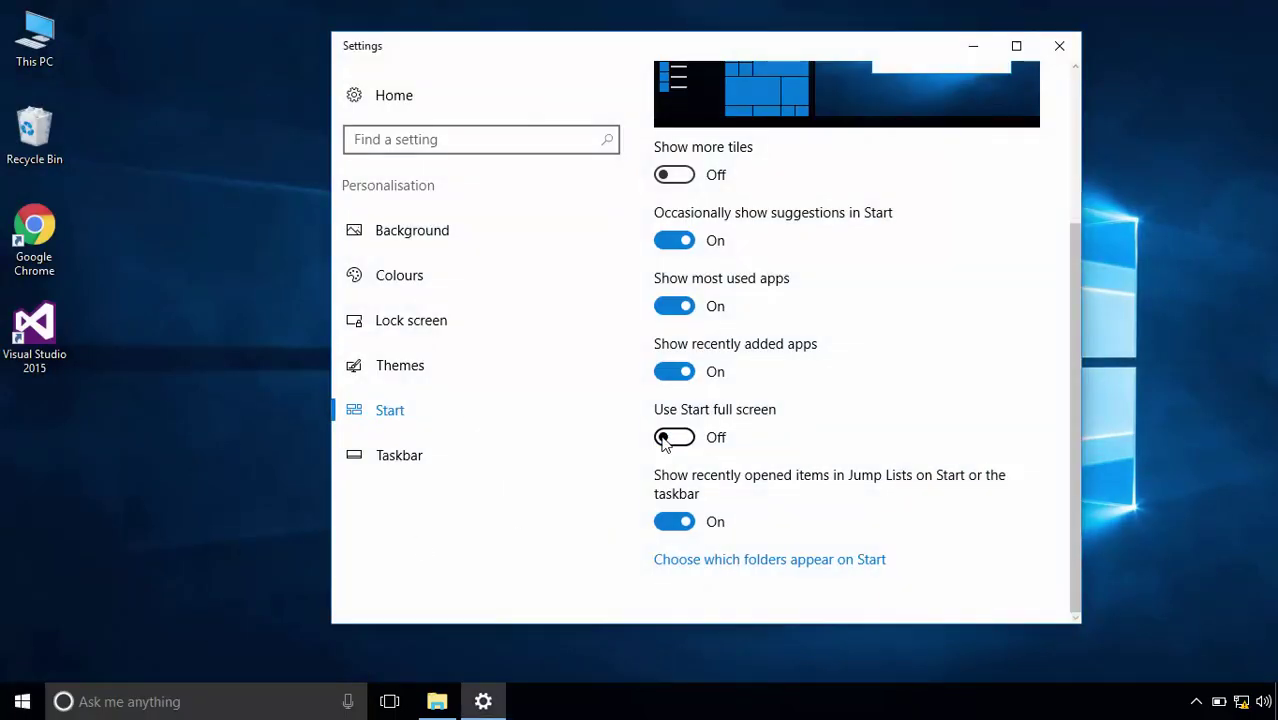
key(super)
key(super)
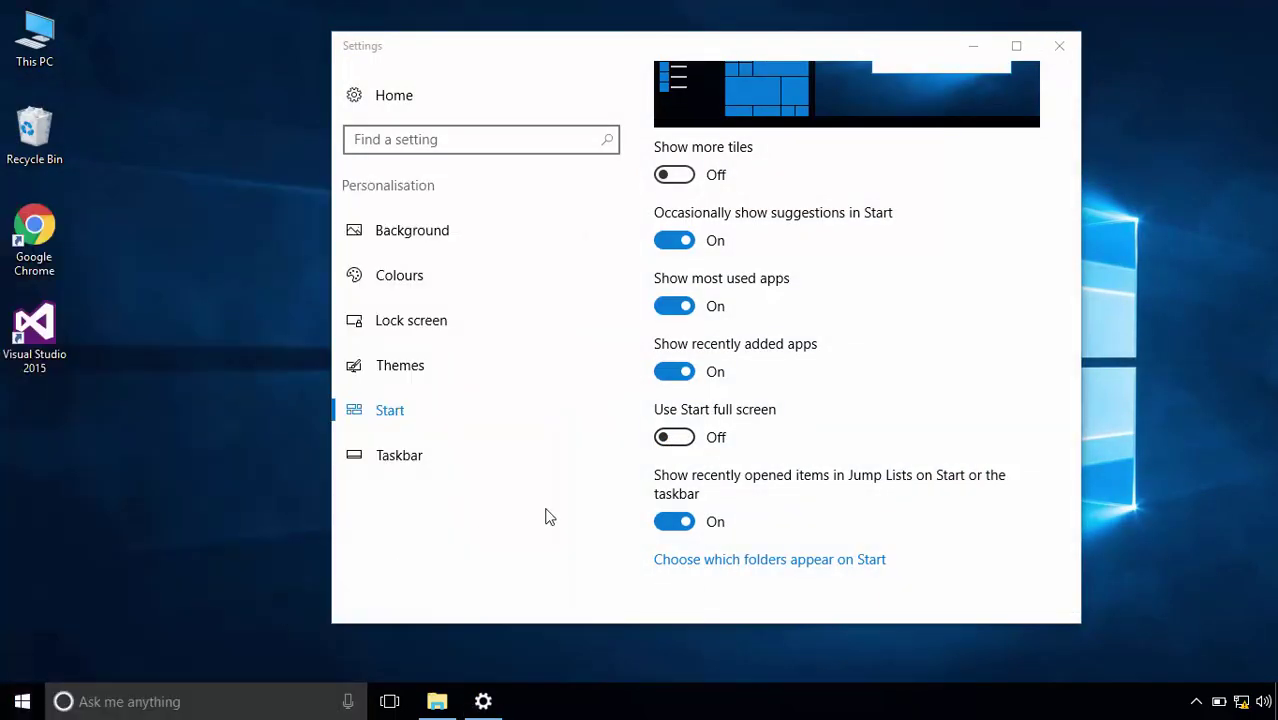
Step: Open 'Choose which folders appear on Start' and check the added folders on Start's side rail
click(729, 560)
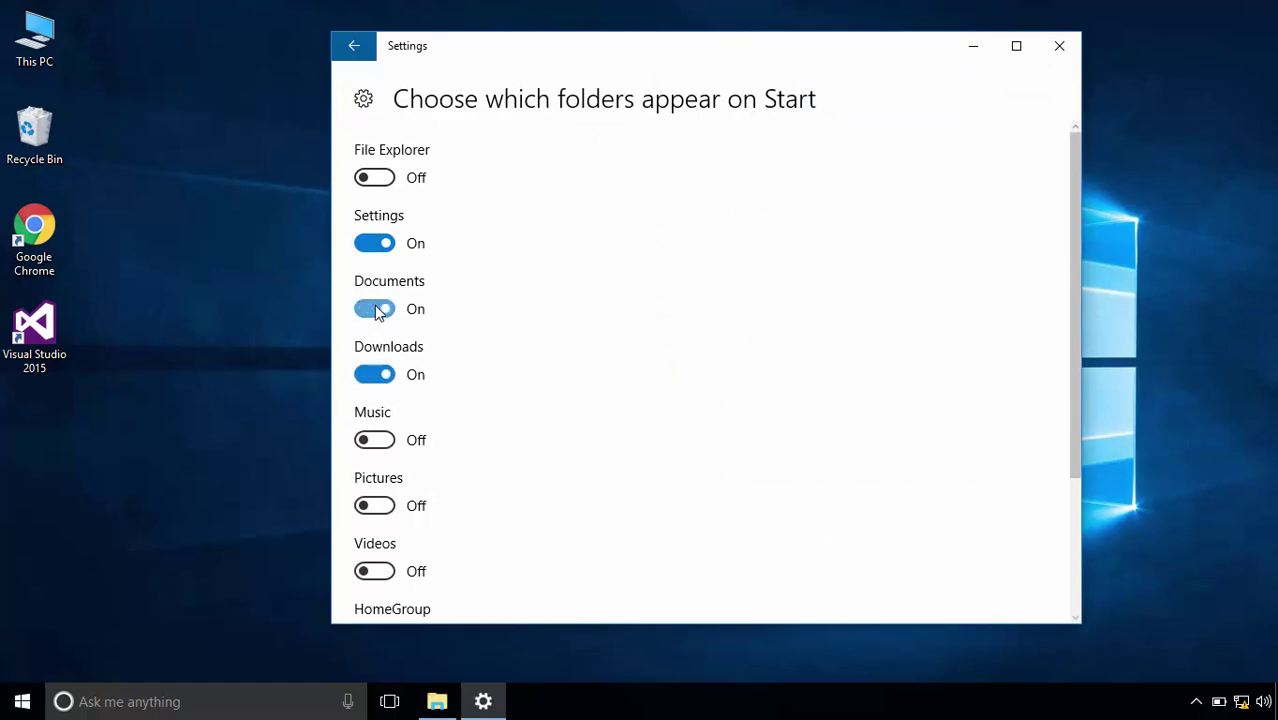
click(24, 704)
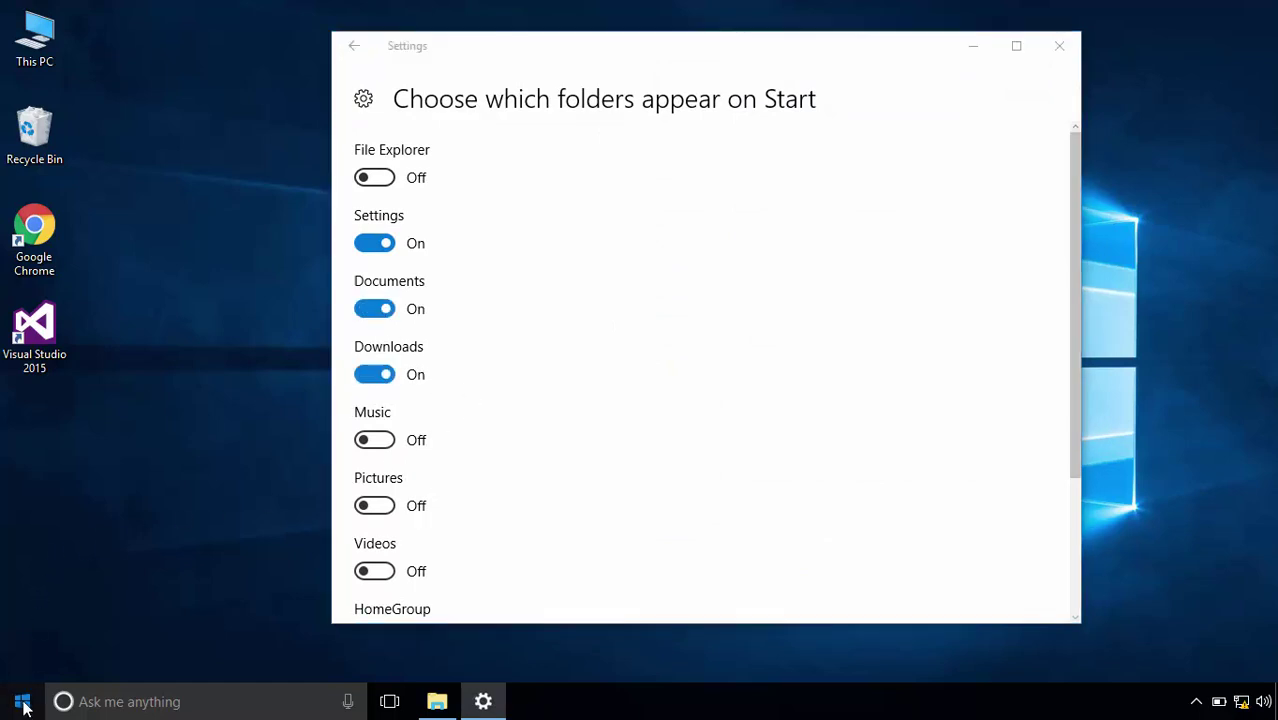
scroll(195, 409, down, 15)
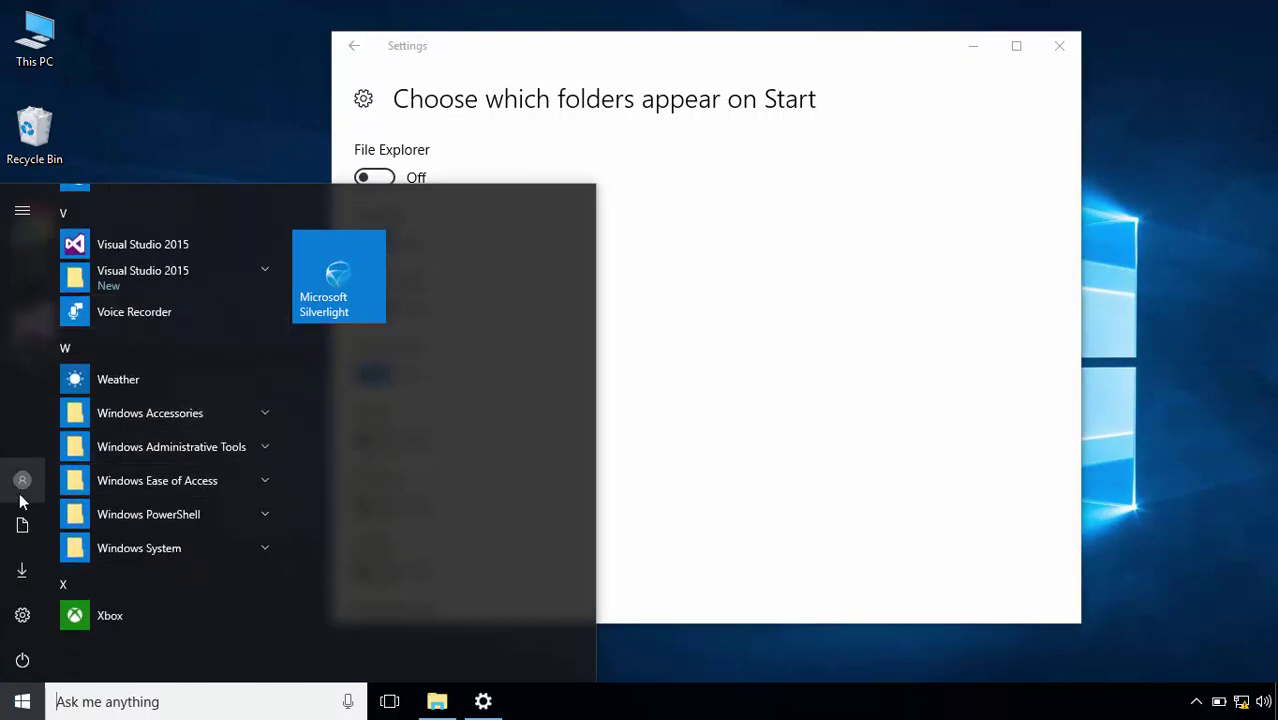
click(18, 218)
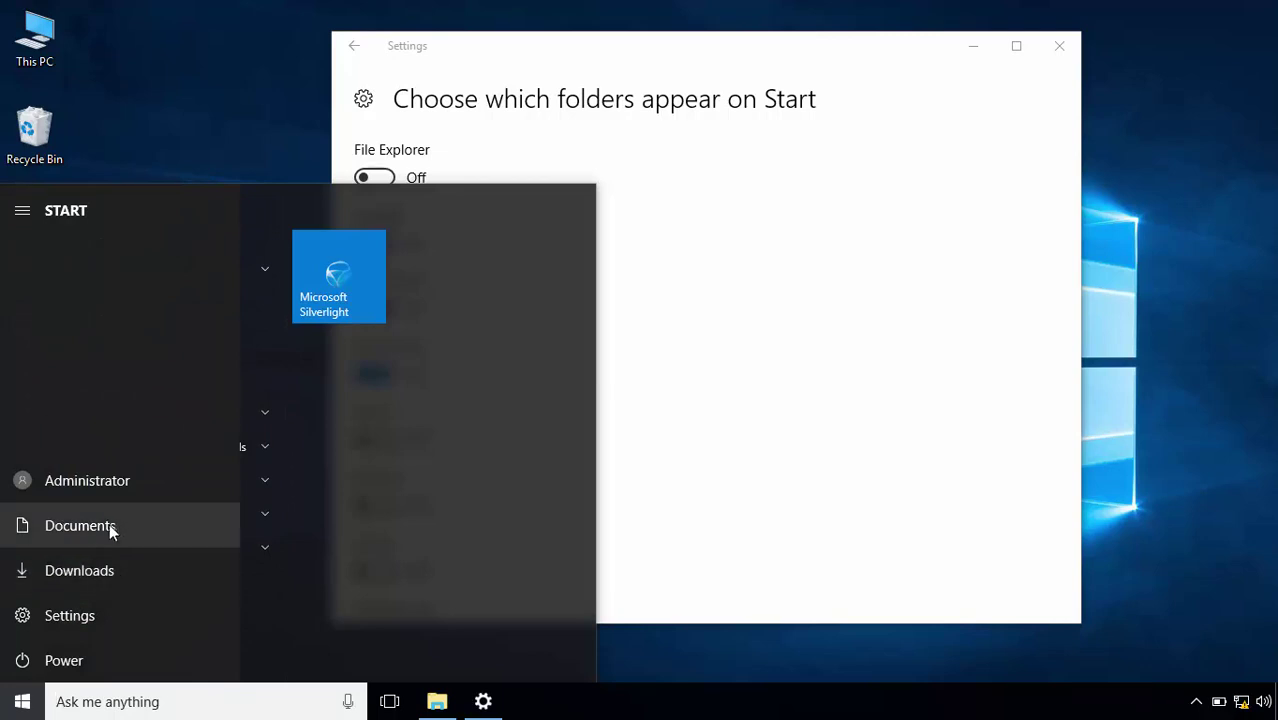
click(18, 218)
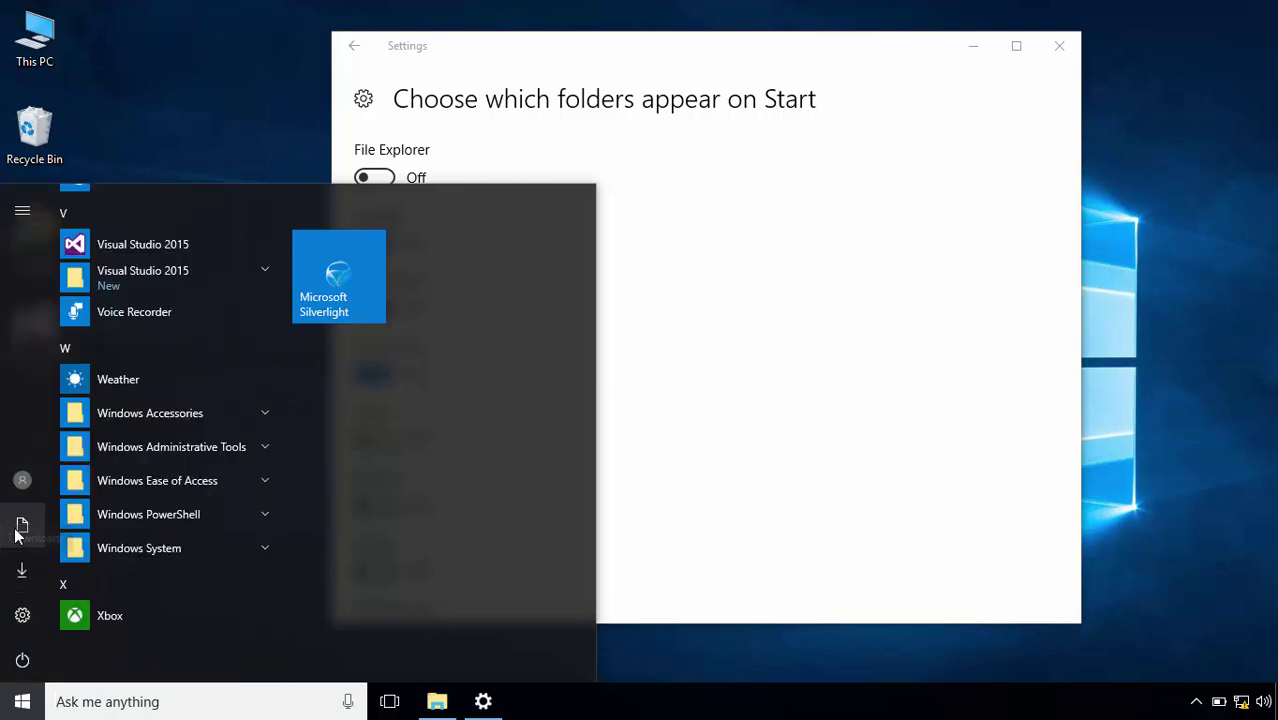
click(933, 257)
Step: Confirm the Network folder now shows on Start, then return to the main Start settings page
scroll(450, 485, down, 1)
scroll(450, 485, down, 2)
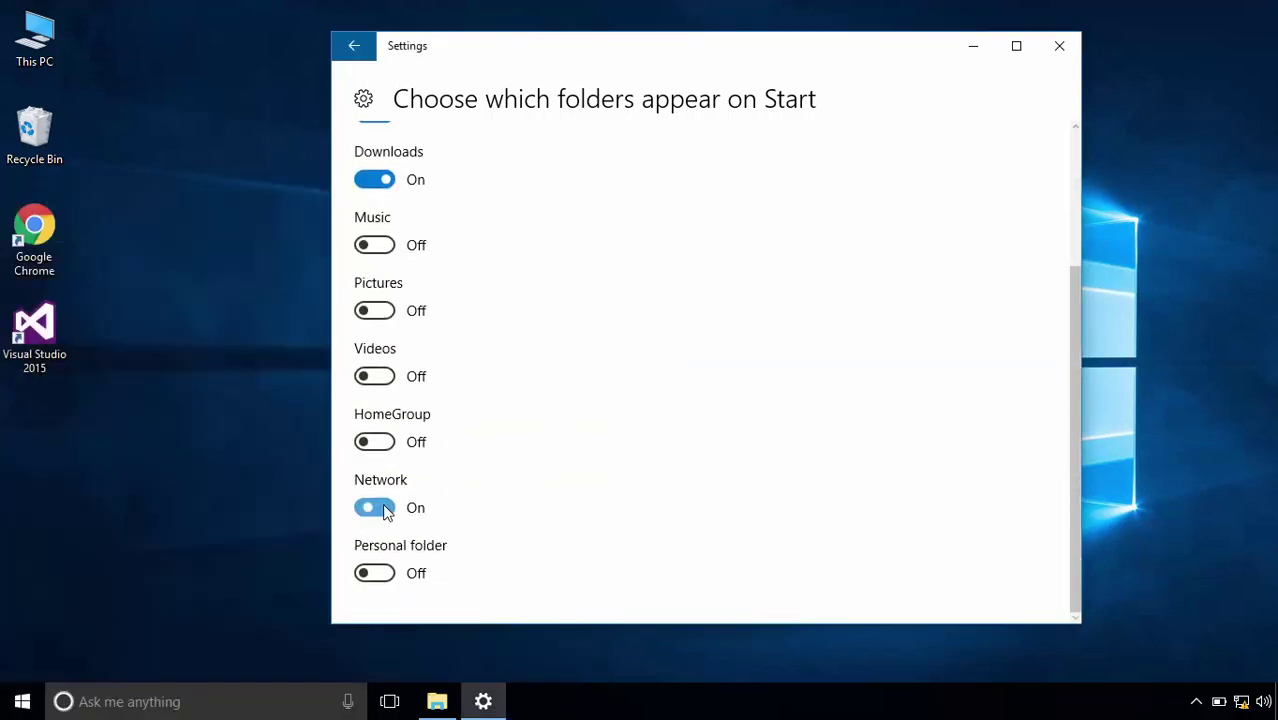
click(22, 701)
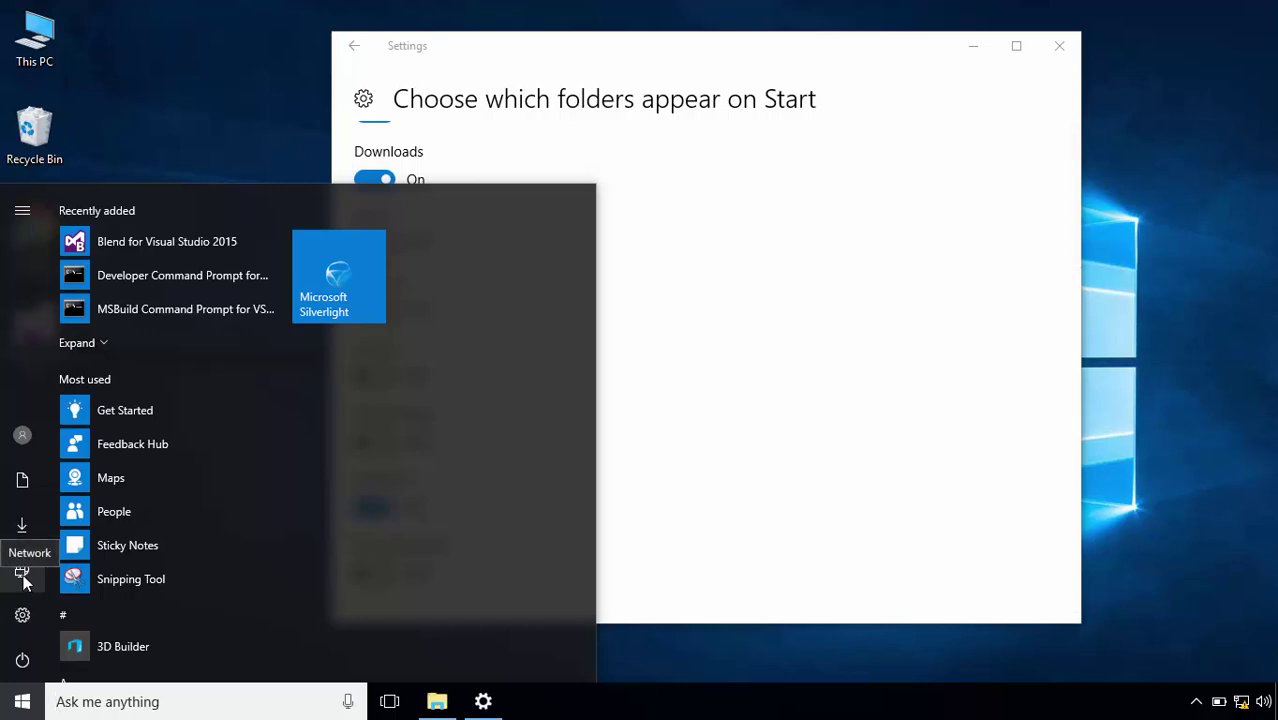
click(830, 374)
click(353, 46)
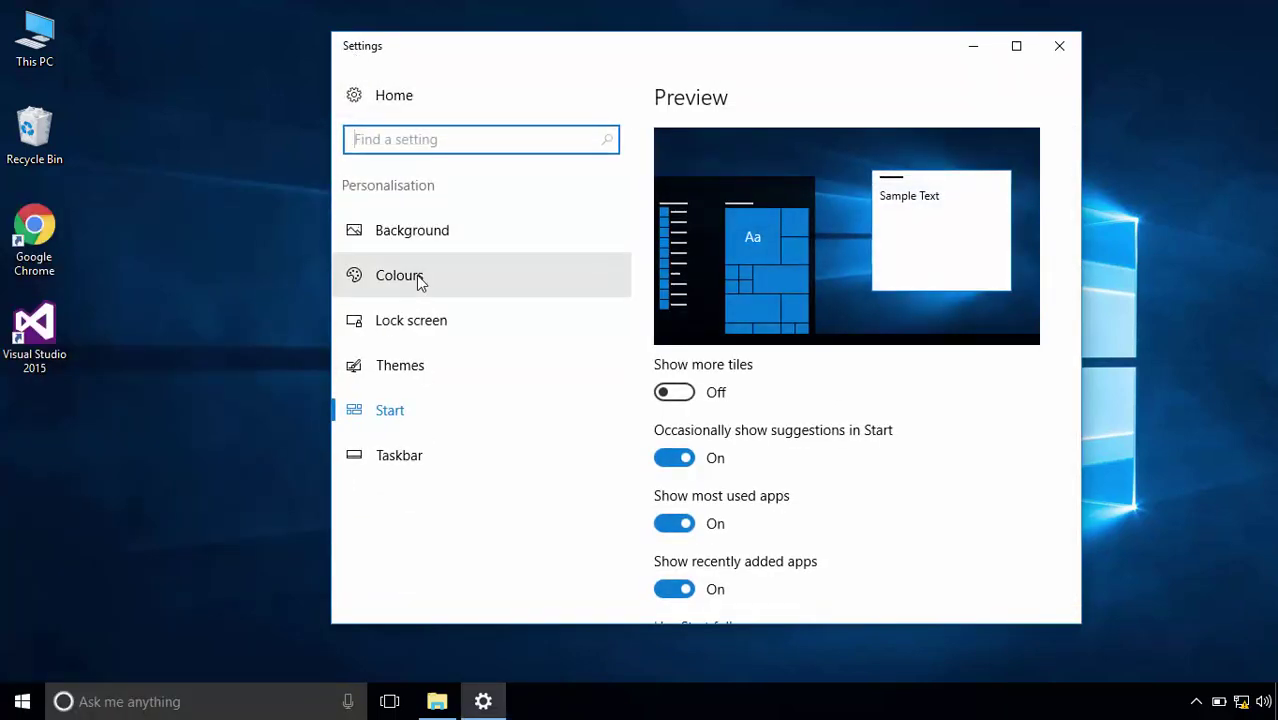
Step: On the Colours page, try orange, red and magenta accents, previewing magenta on Start
click(419, 282)
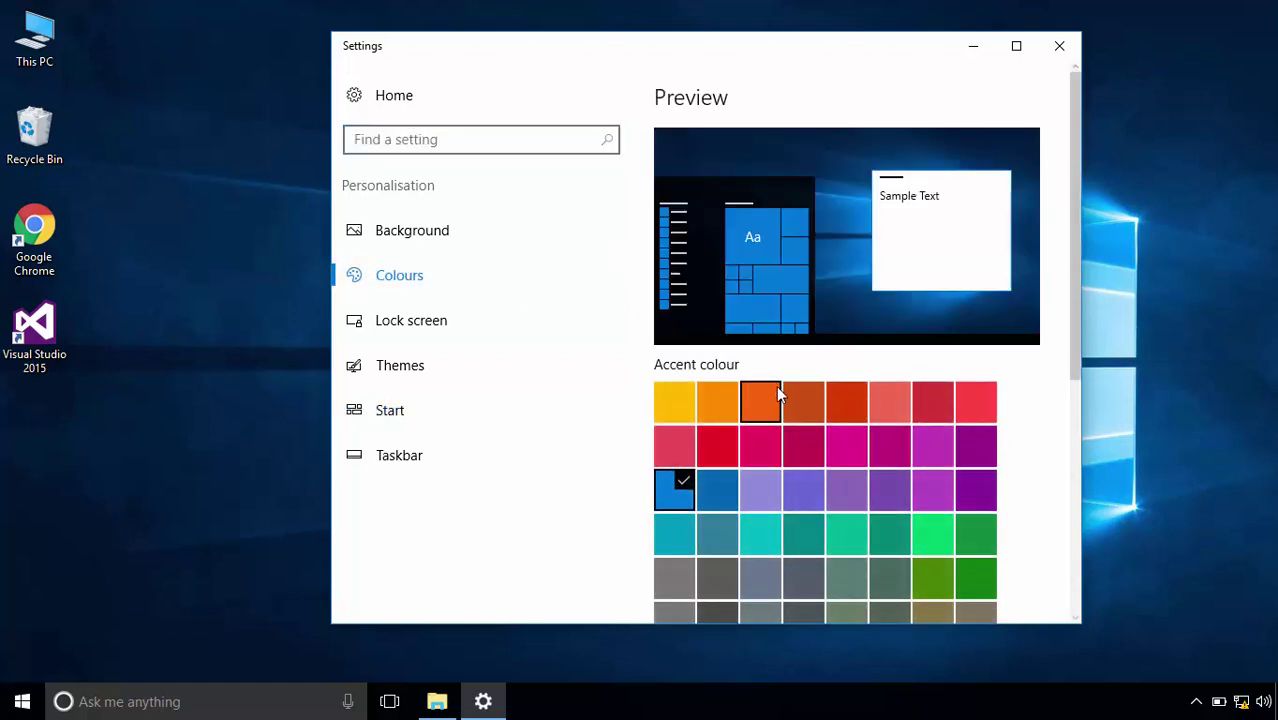
drag(1076, 267, 1070, 388)
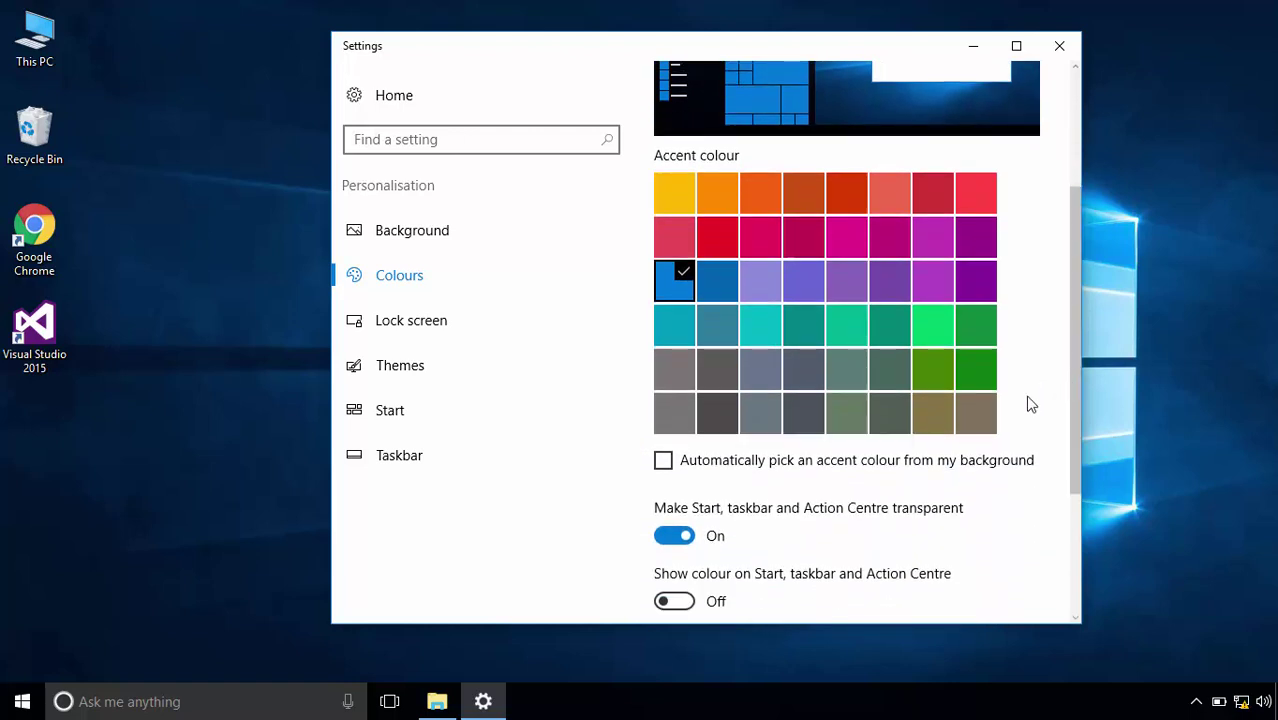
click(663, 461)
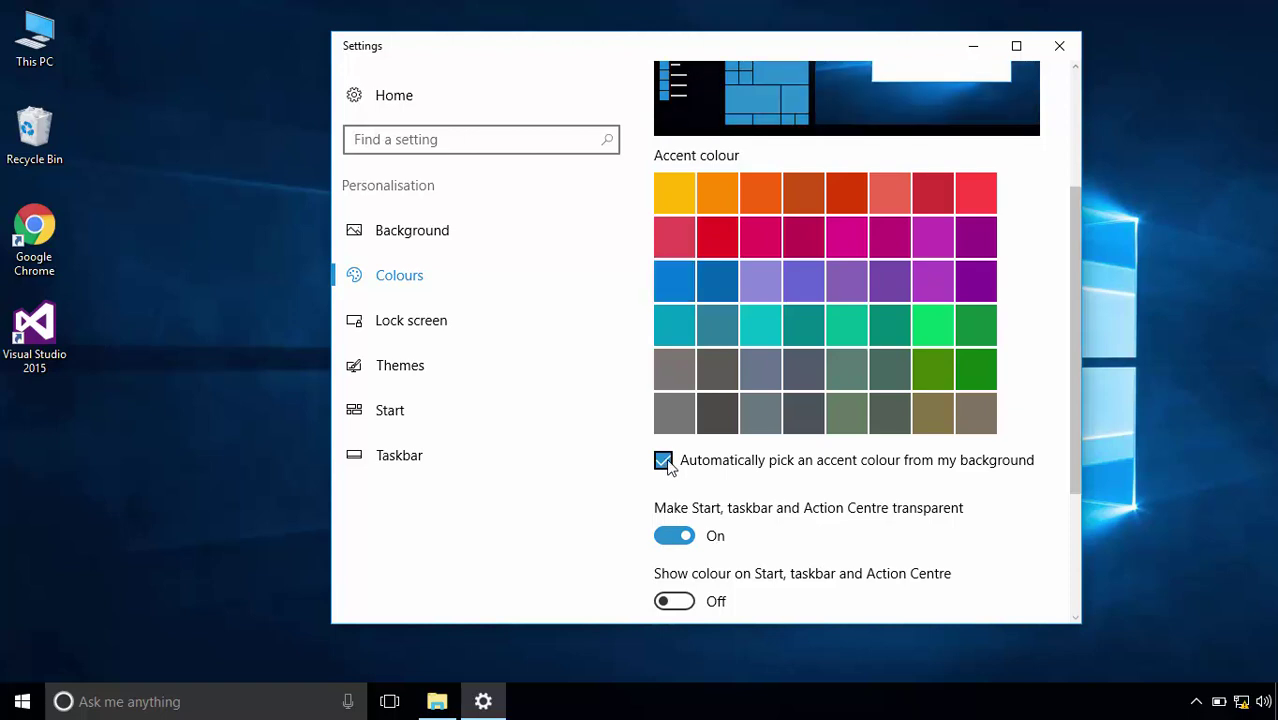
click(764, 204)
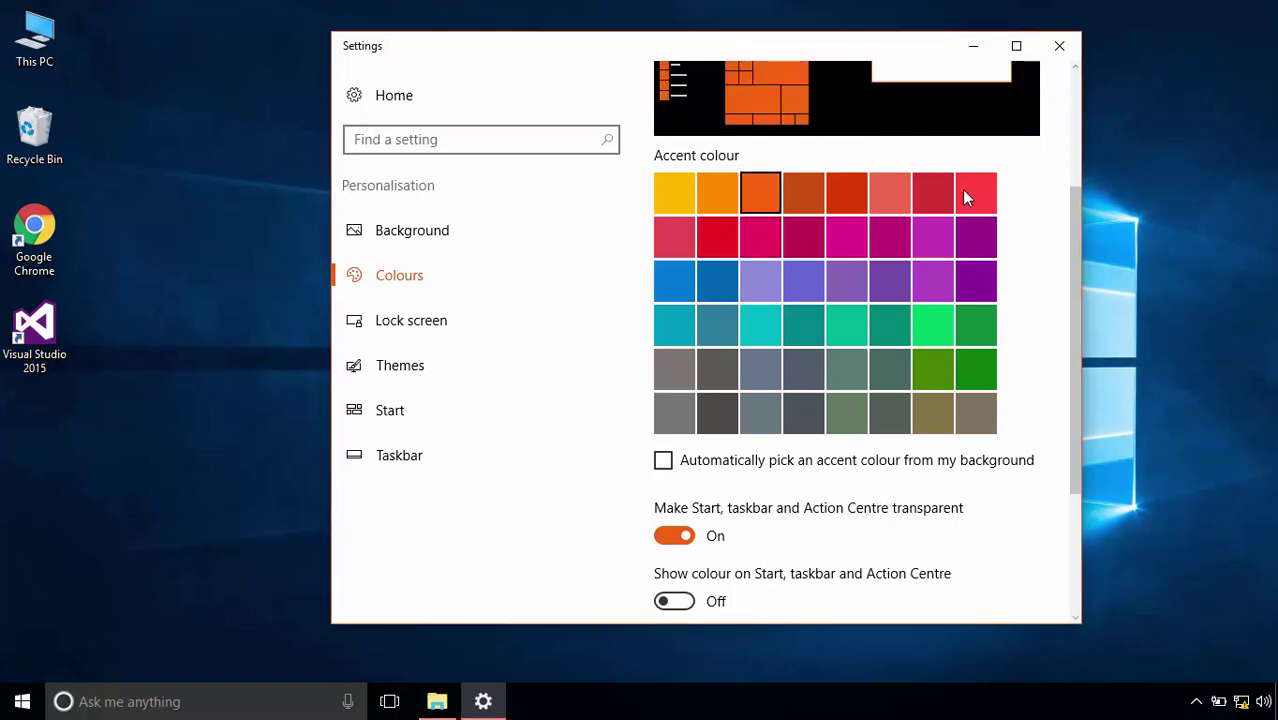
click(846, 300)
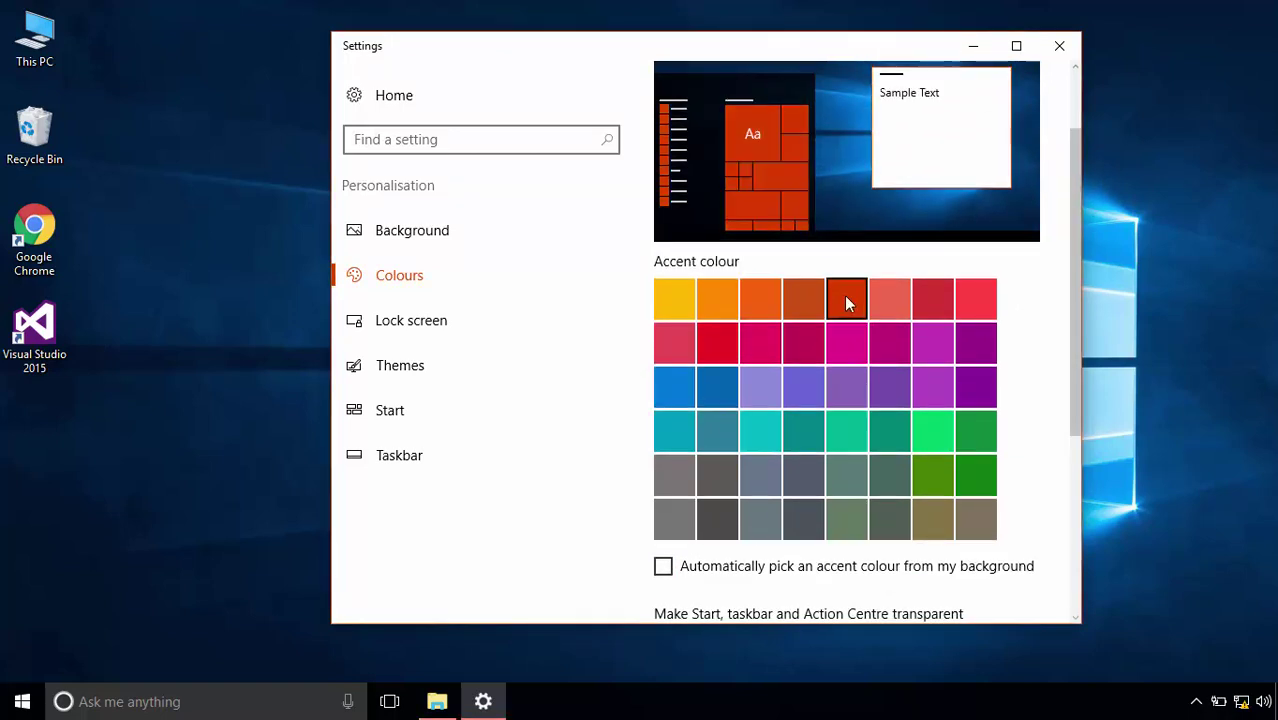
click(840, 345)
key(super)
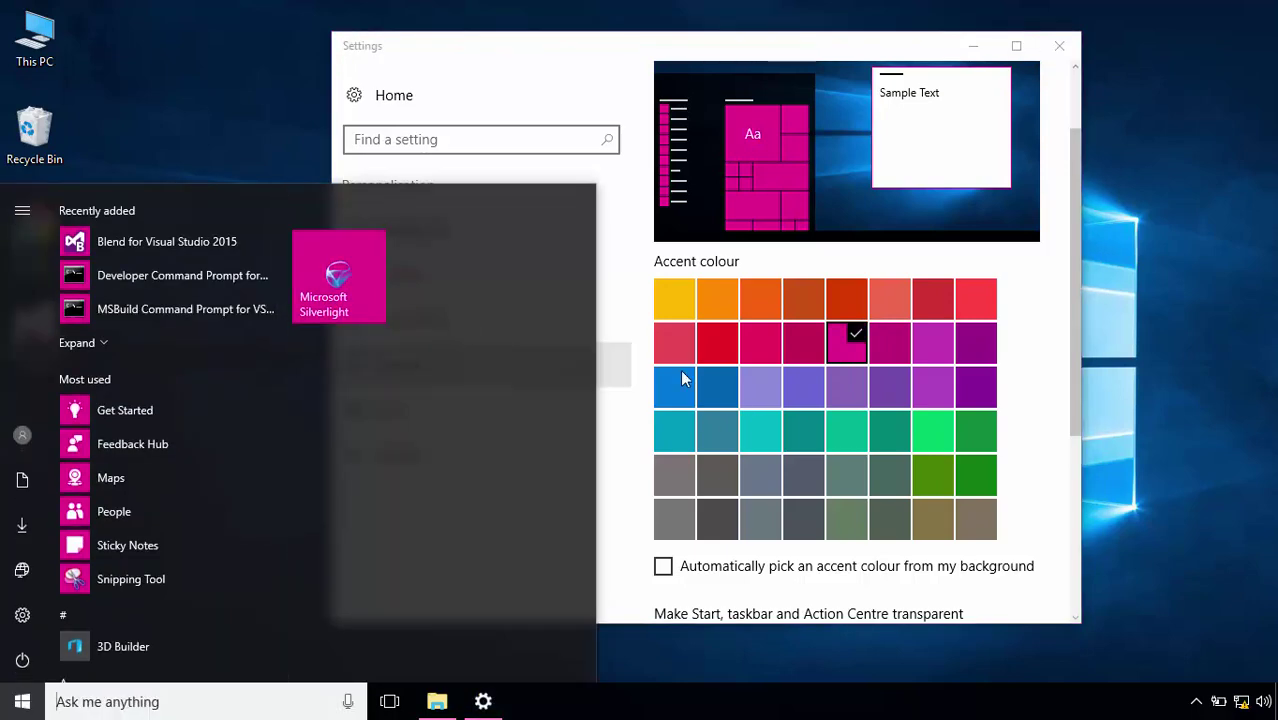
click(1041, 290)
Step: Tick 'Automatically pick an accent colour from my background' again
scroll(1060, 340, down, 3)
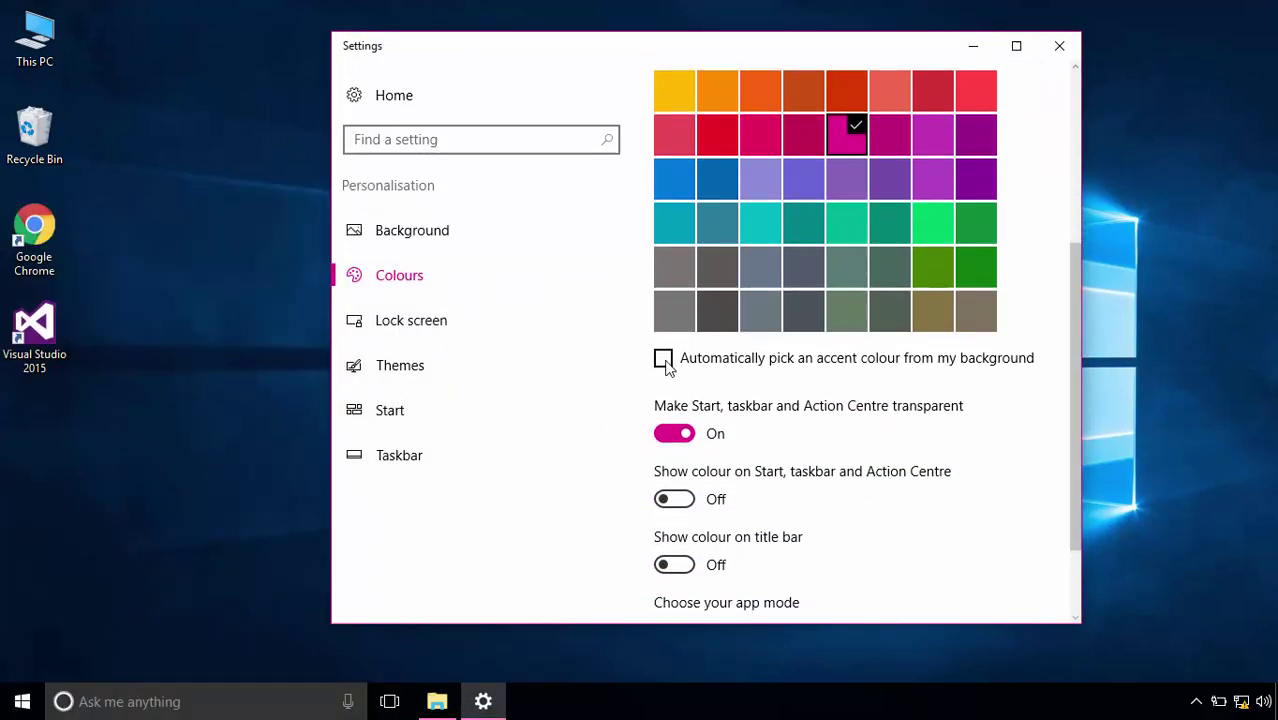
click(664, 361)
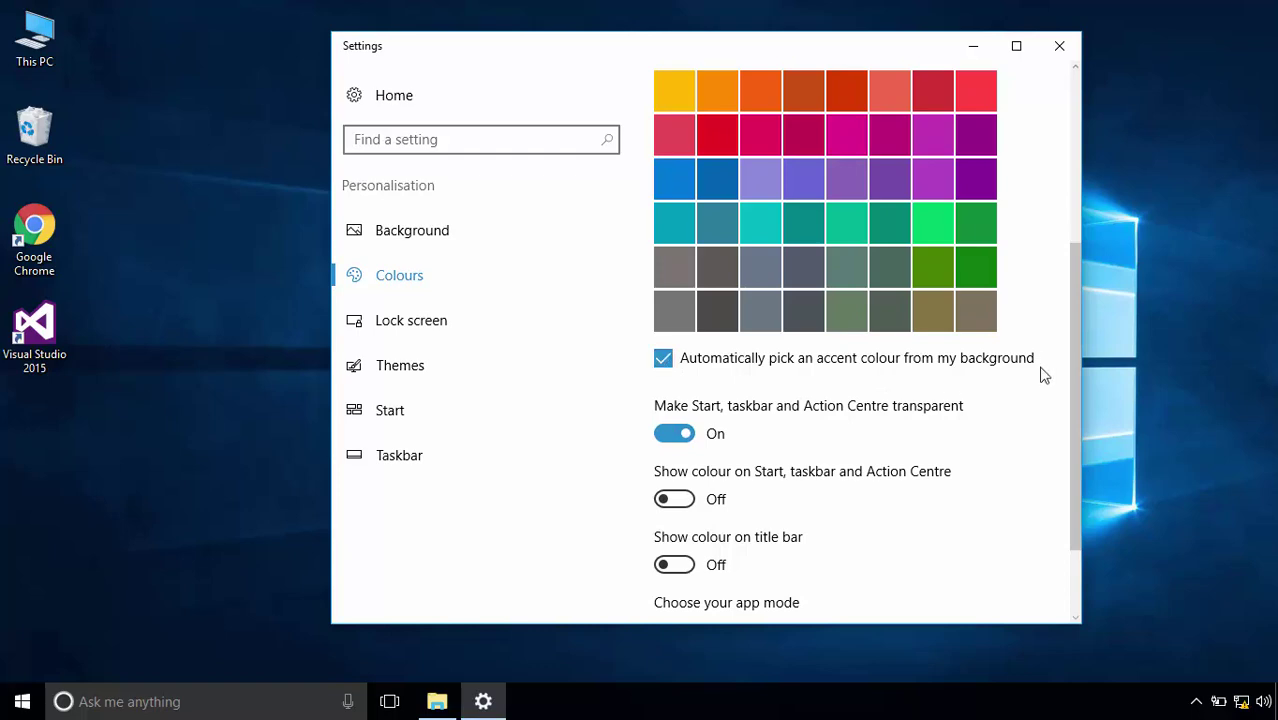
scroll(1075, 363, down, 2)
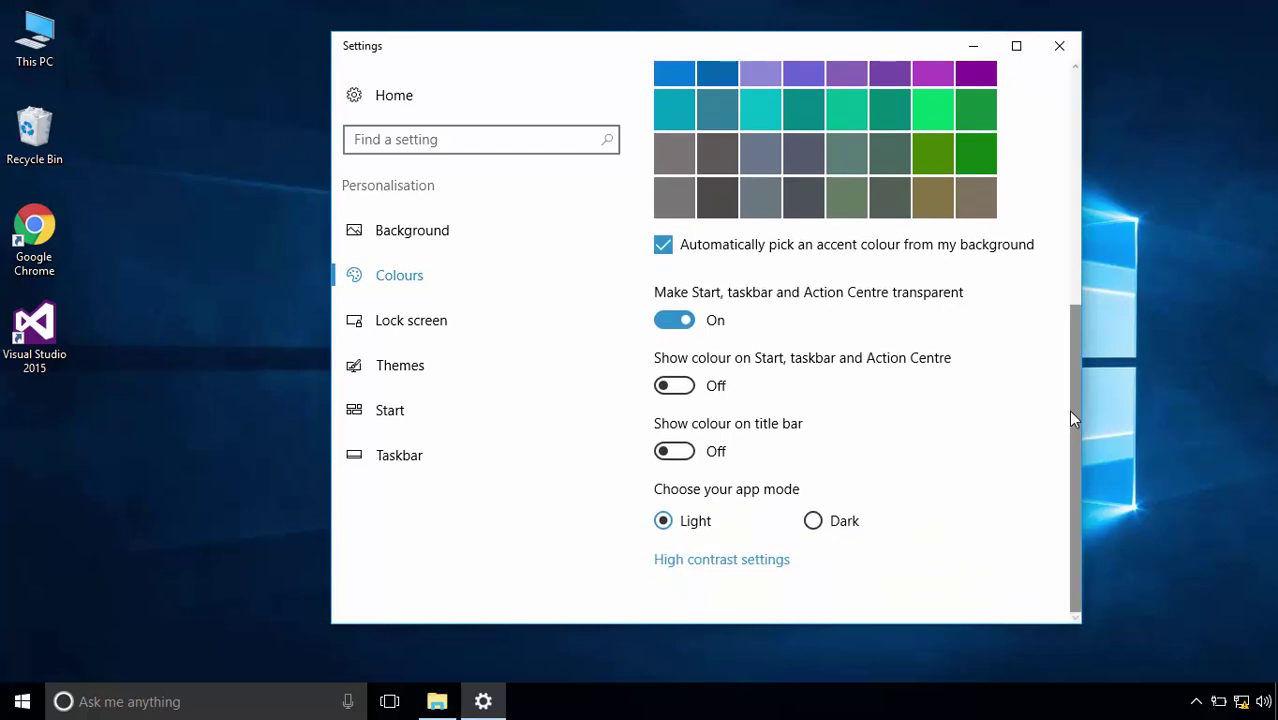
scroll(1049, 298, up, 3)
scroll(1049, 298, up, 3)
Step: Close Settings, open the Background page via Personalise, and set the beach picture as wallpaper
click(1059, 45)
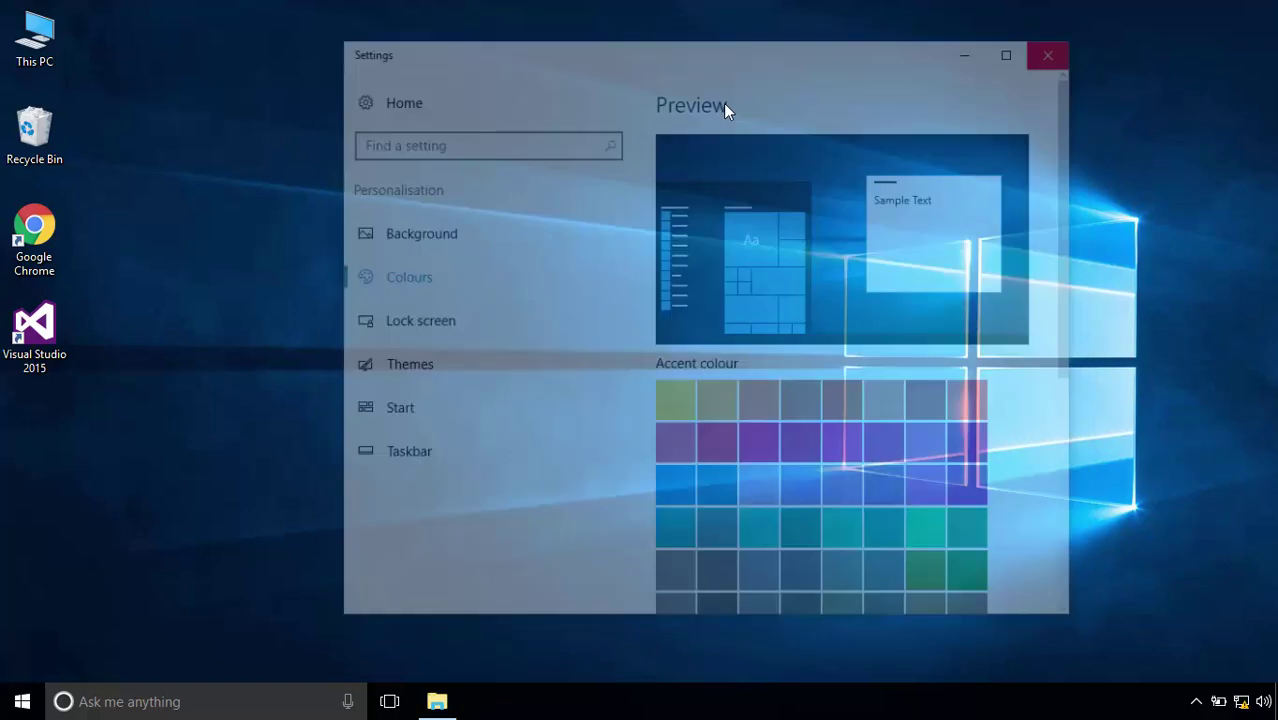
right_click(680, 118)
click(751, 309)
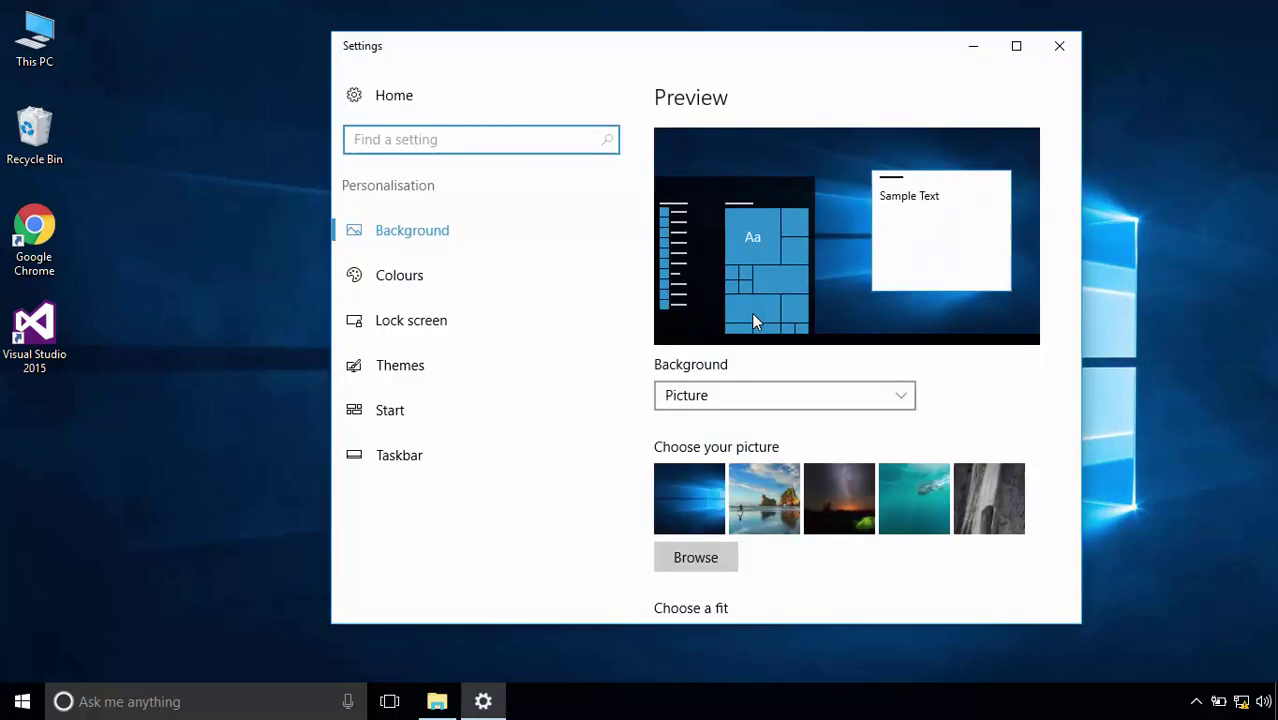
click(764, 485)
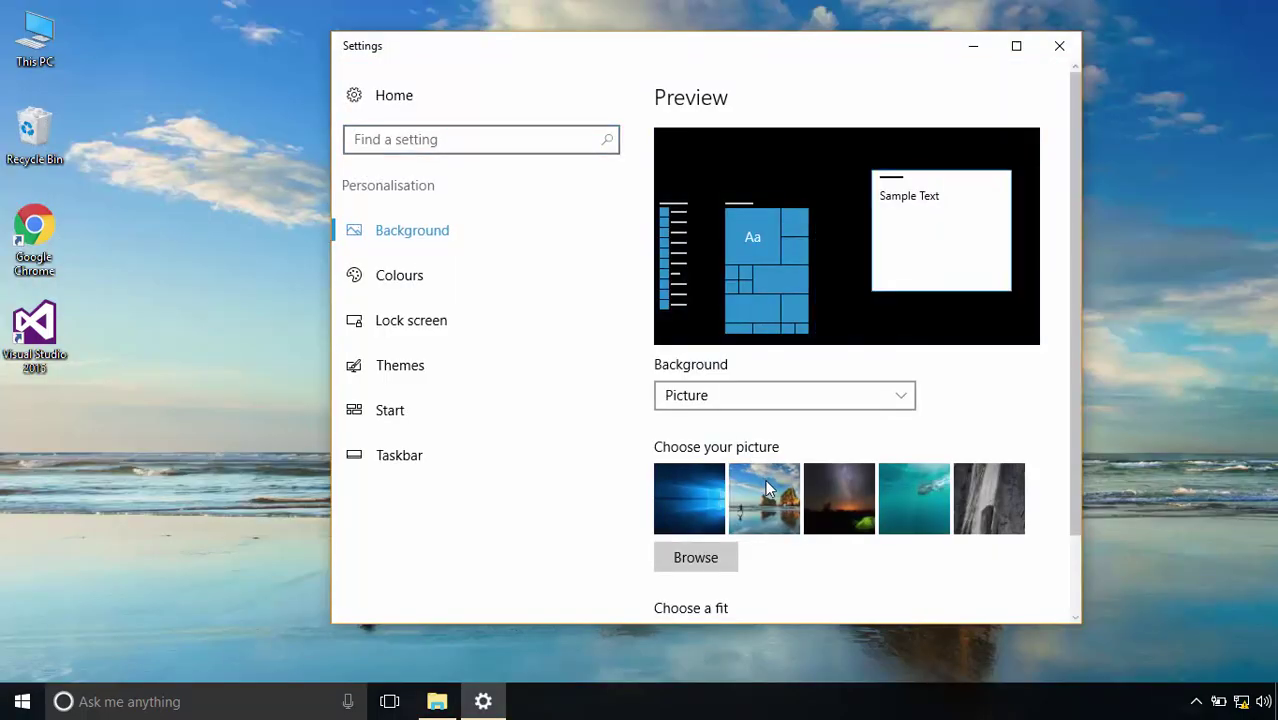
click(18, 702)
click(18, 702)
Step: Try the night-sky tent and underwater pictures, ending on the rock cliff wallpaper
click(839, 498)
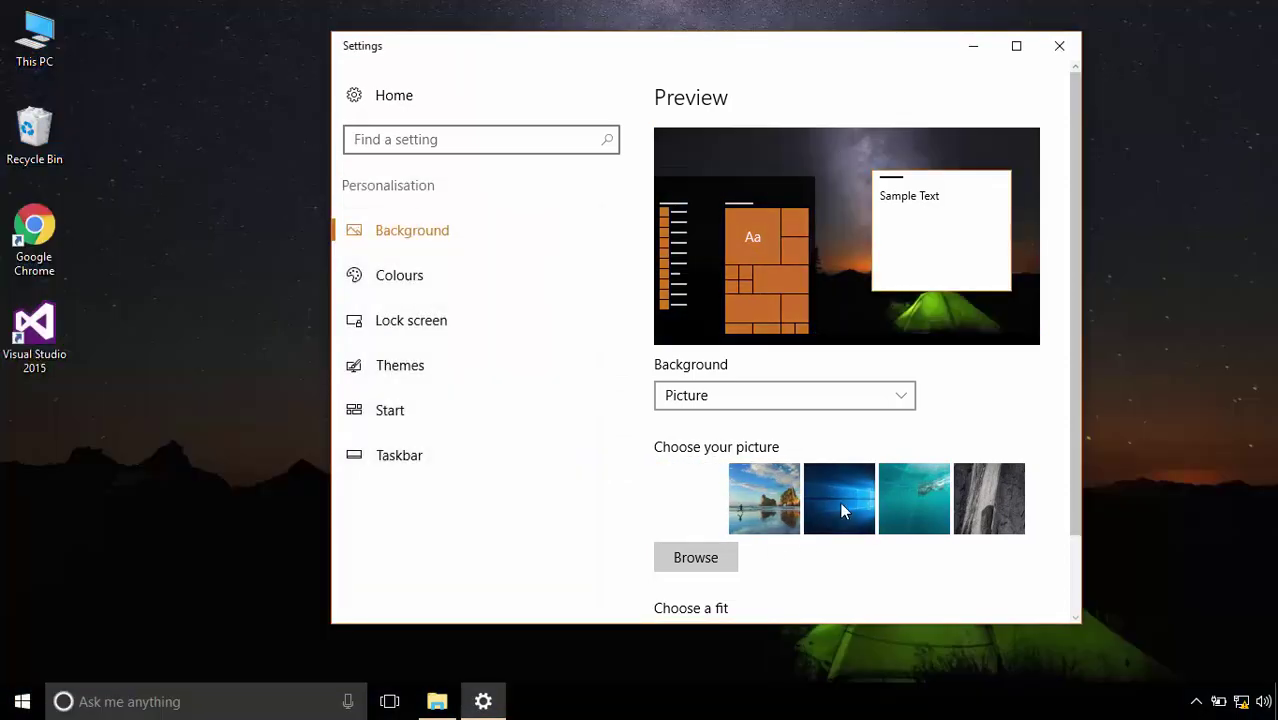
click(903, 491)
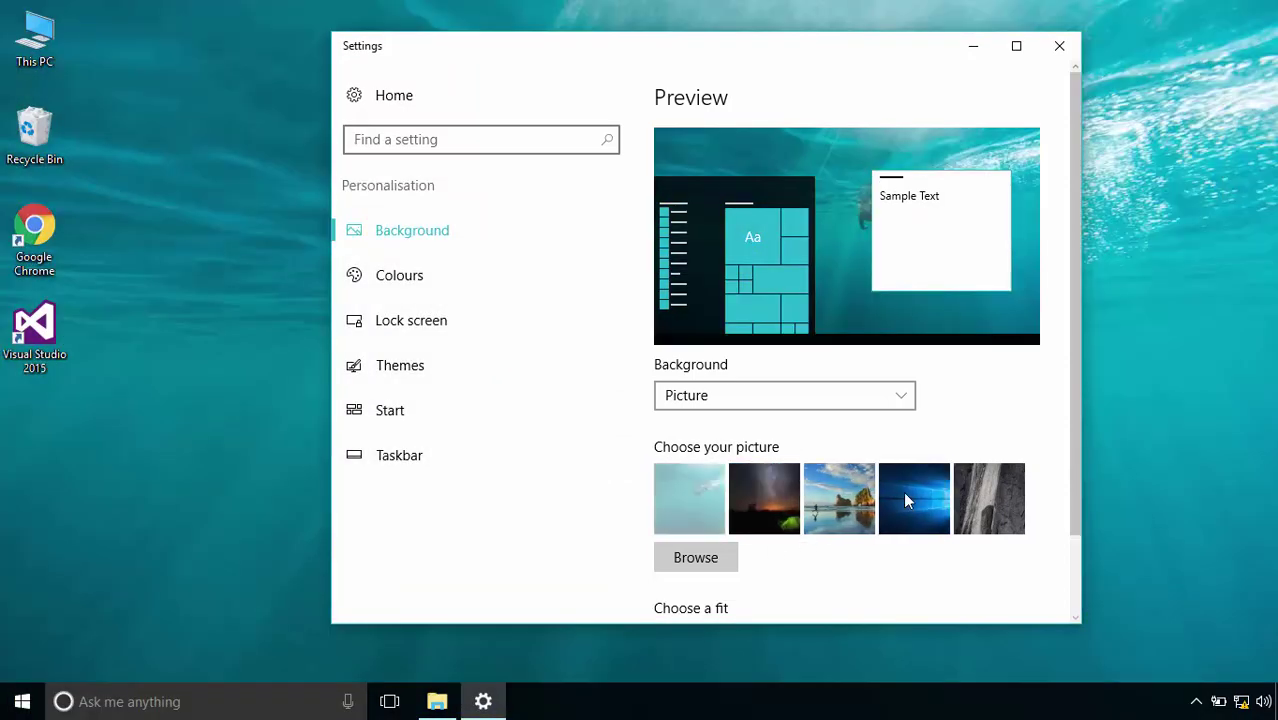
click(979, 498)
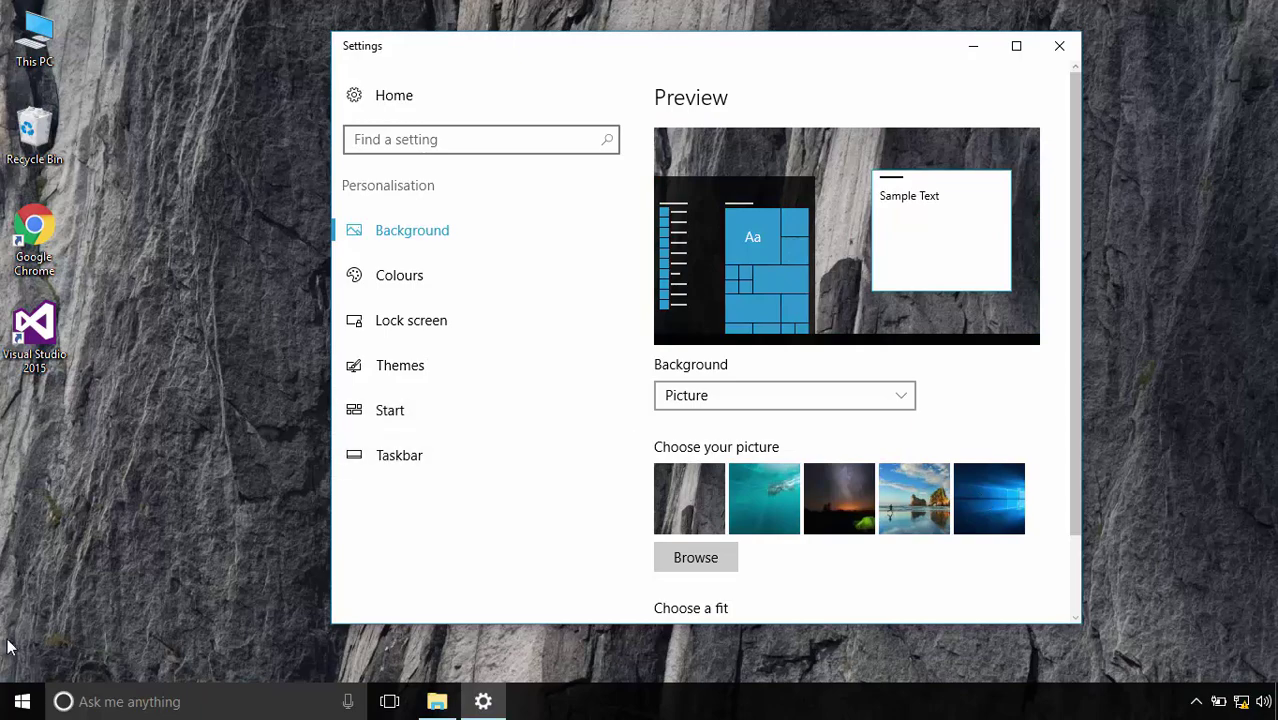
click(22, 701)
click(22, 701)
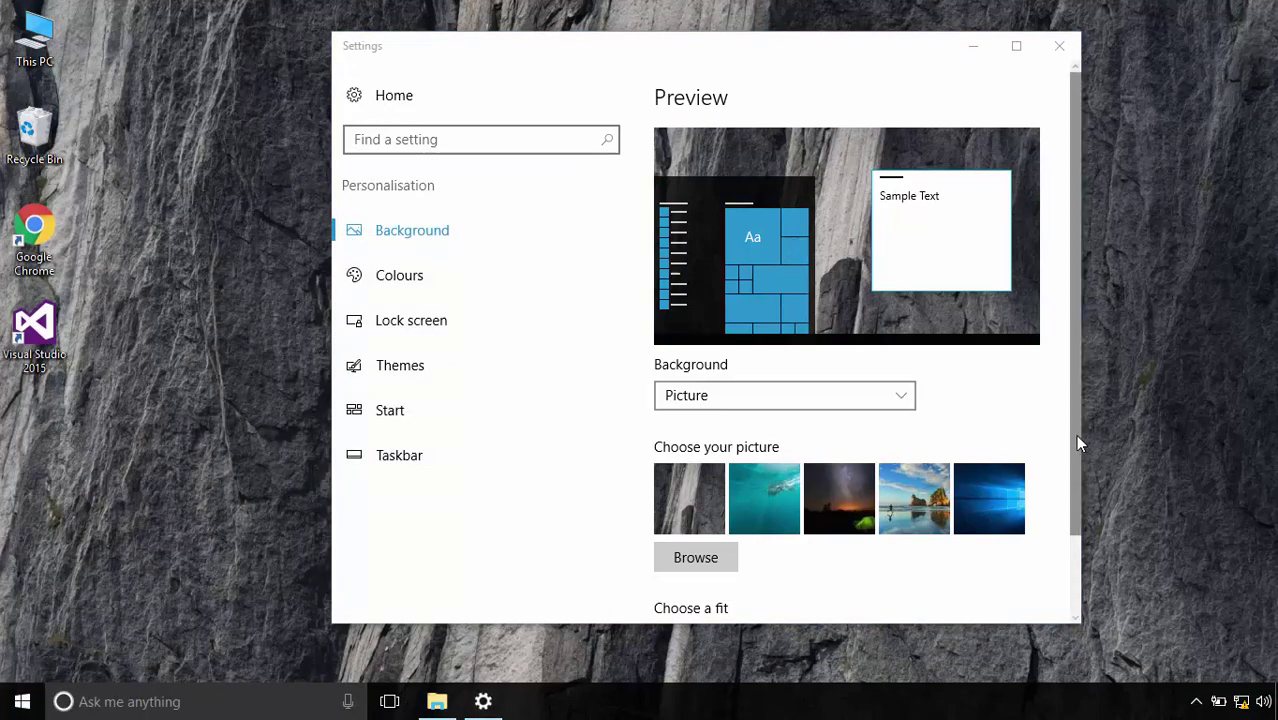